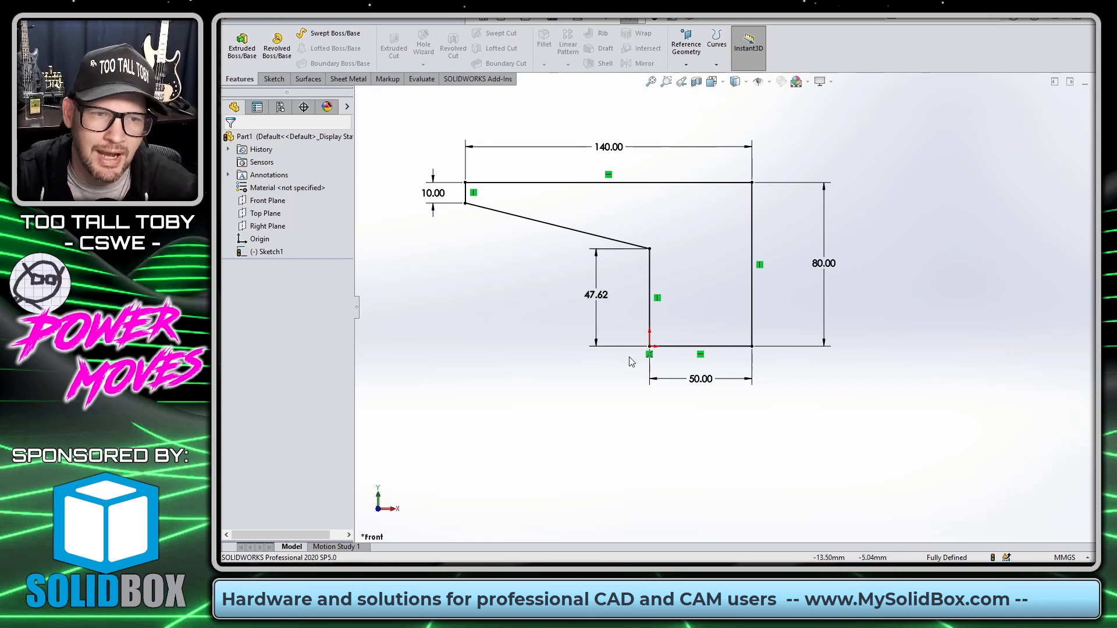
Step: Set the profile's 47.62 mm inner vertical dimension to 47 mm
double_click(595, 295)
text(47)
key(Return)
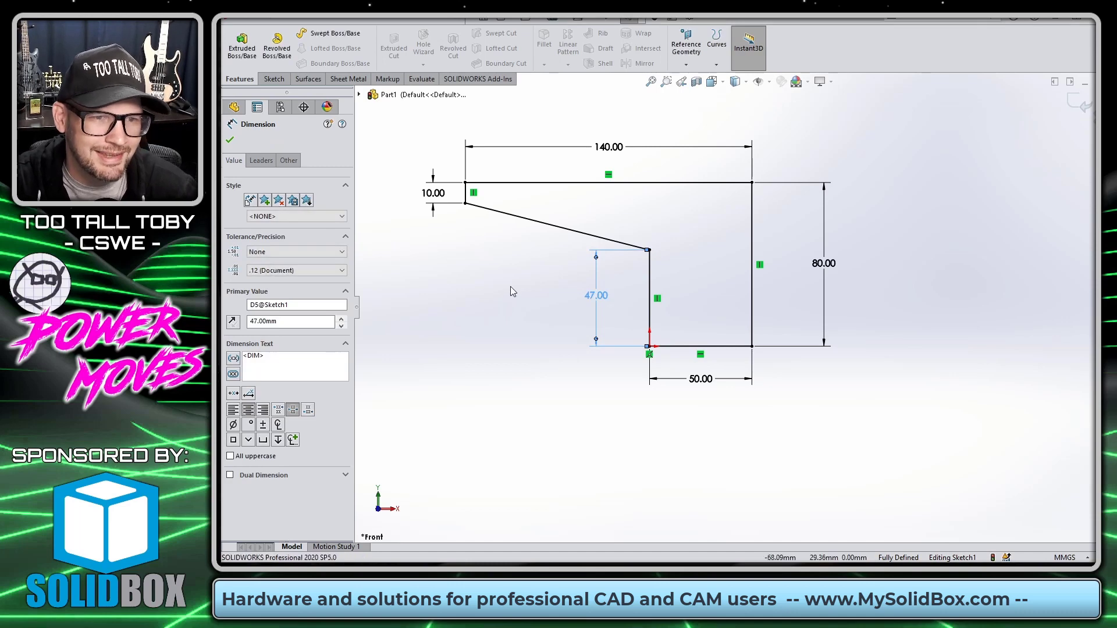
click(511, 286)
Step: Sketch five slanted lines across the profile, three through the upper arm and two through the vertical leg, overhanging both sides
key(l)
drag(515, 166, 488, 254)
drag(579, 172, 536, 253)
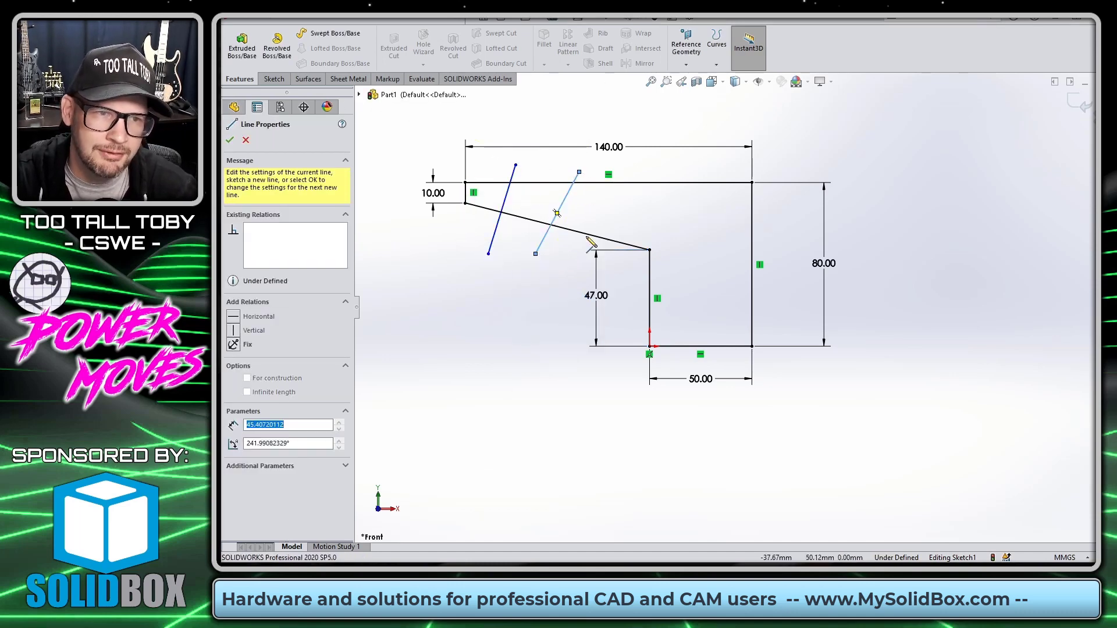
drag(658, 167, 604, 258)
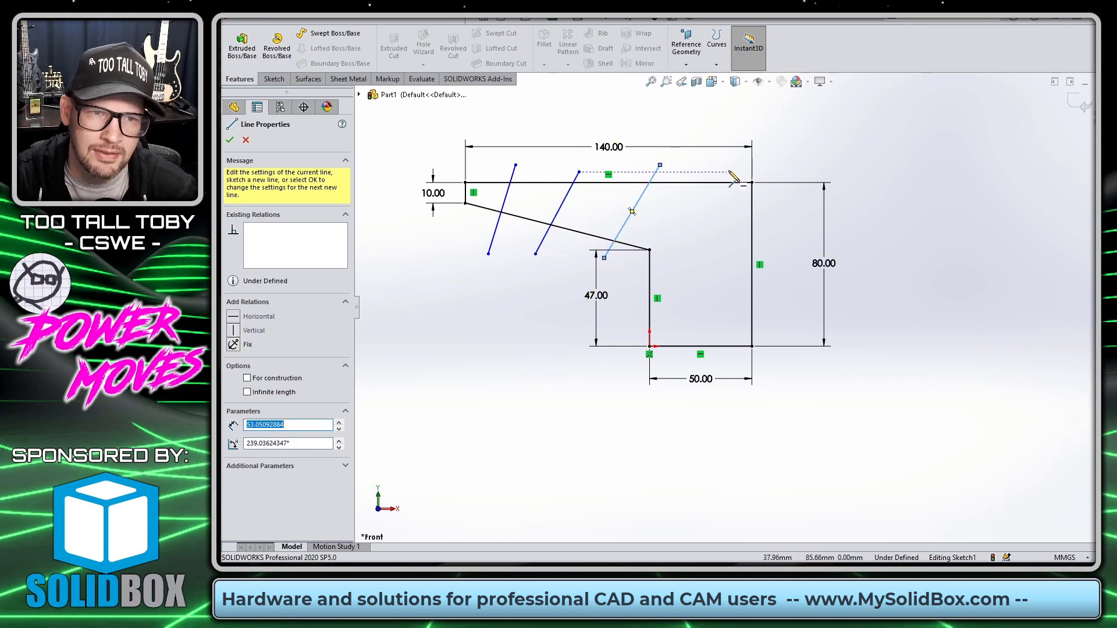
drag(779, 215, 640, 273)
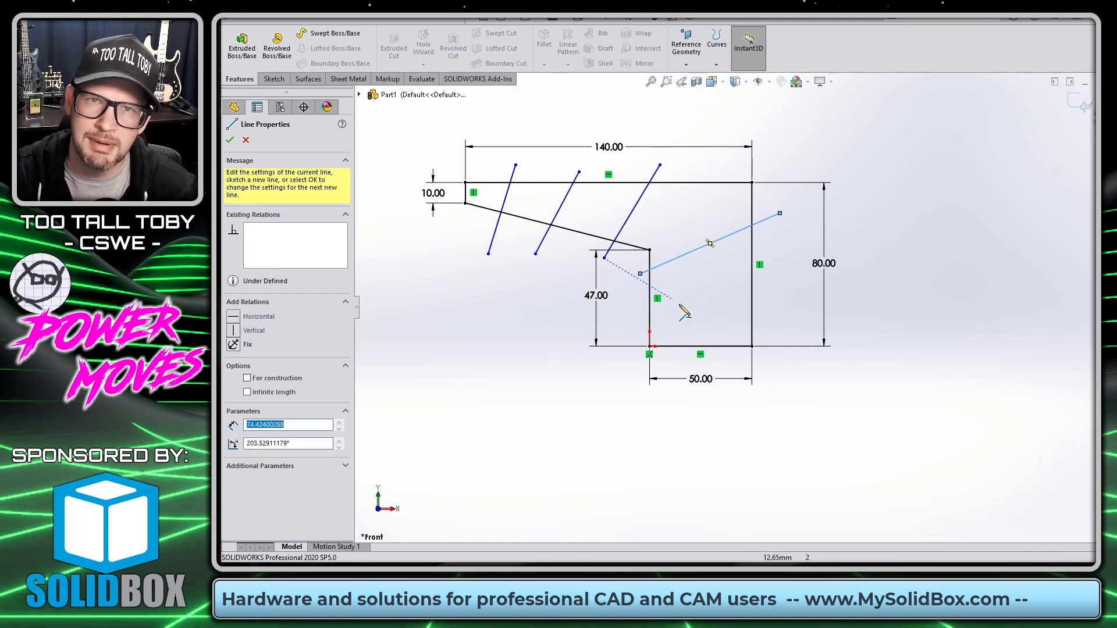
drag(786, 302, 633, 316)
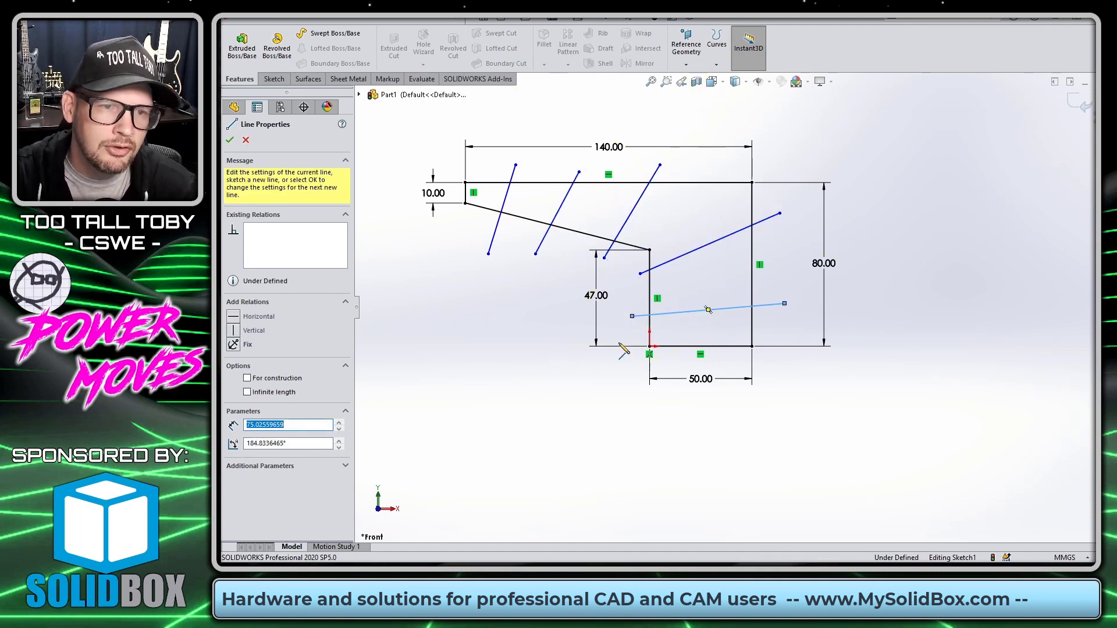
Step: Sketch a long loose diagonal line and a short line about 42 mm long below it, outside the profile
drag(408, 299, 570, 447)
drag(403, 429, 490, 422)
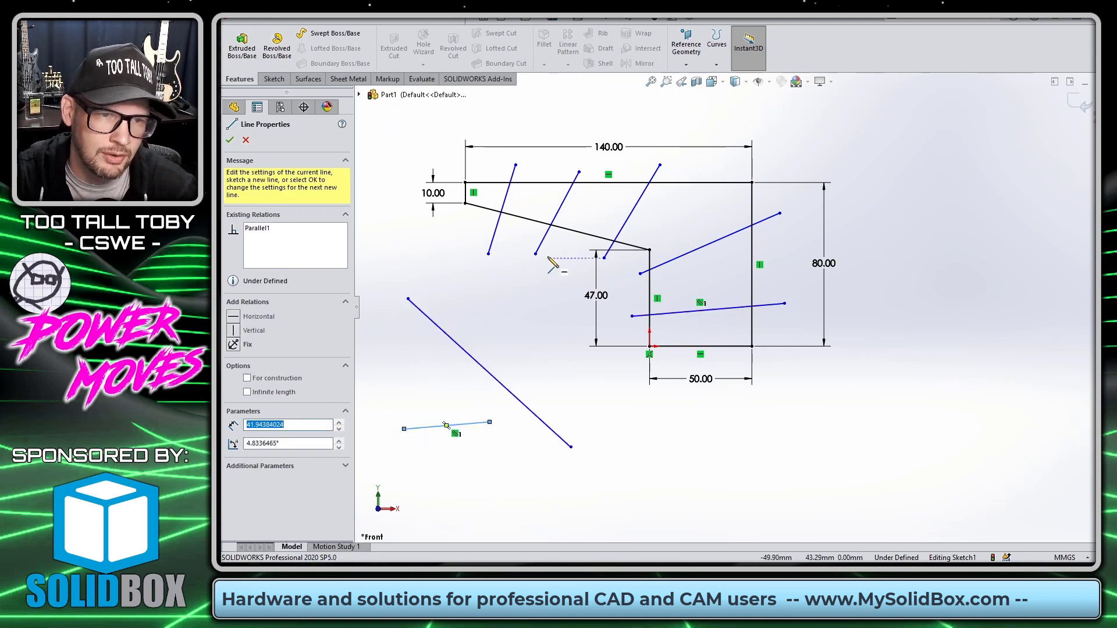
key(Escape)
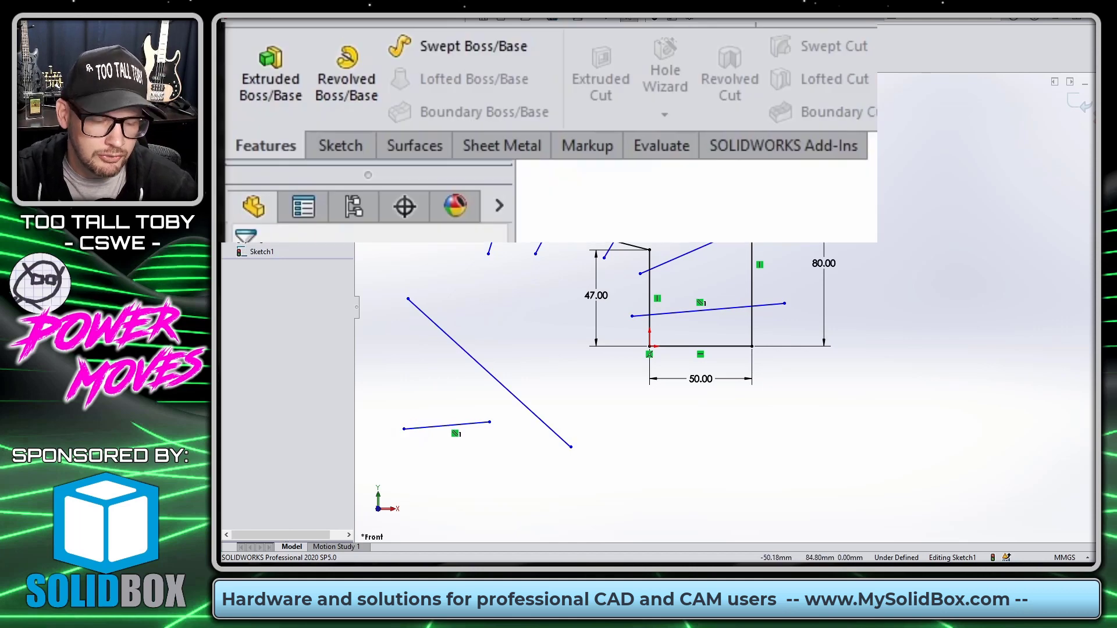
Step: Power-trim the ends of the two leg lines that overhang the profile's outer 80 mm vertical edge
click(352, 150)
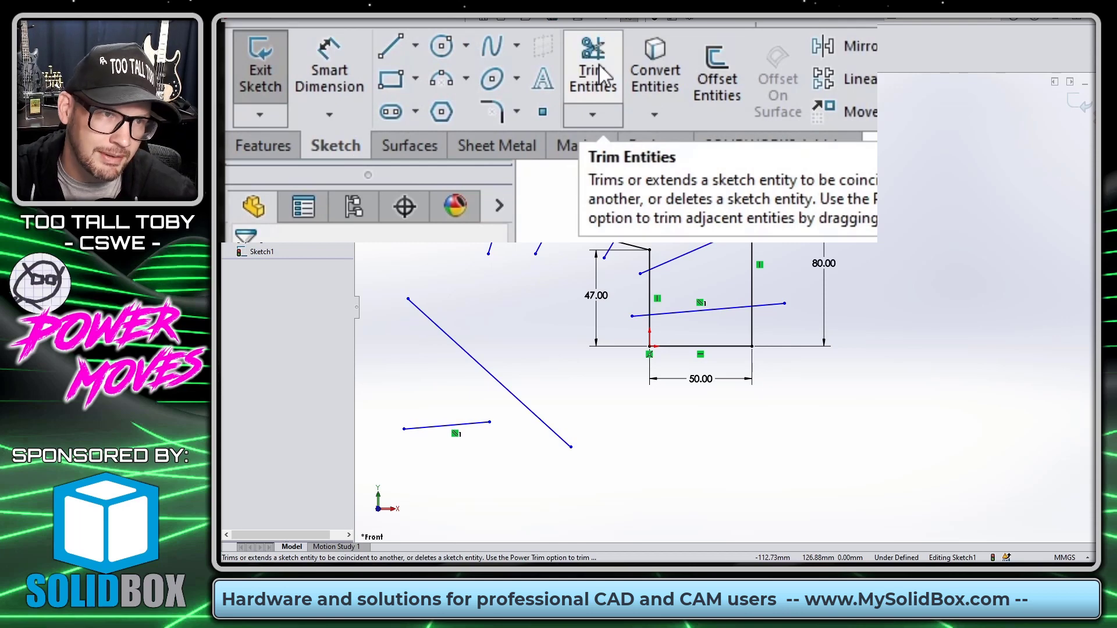
key(s)
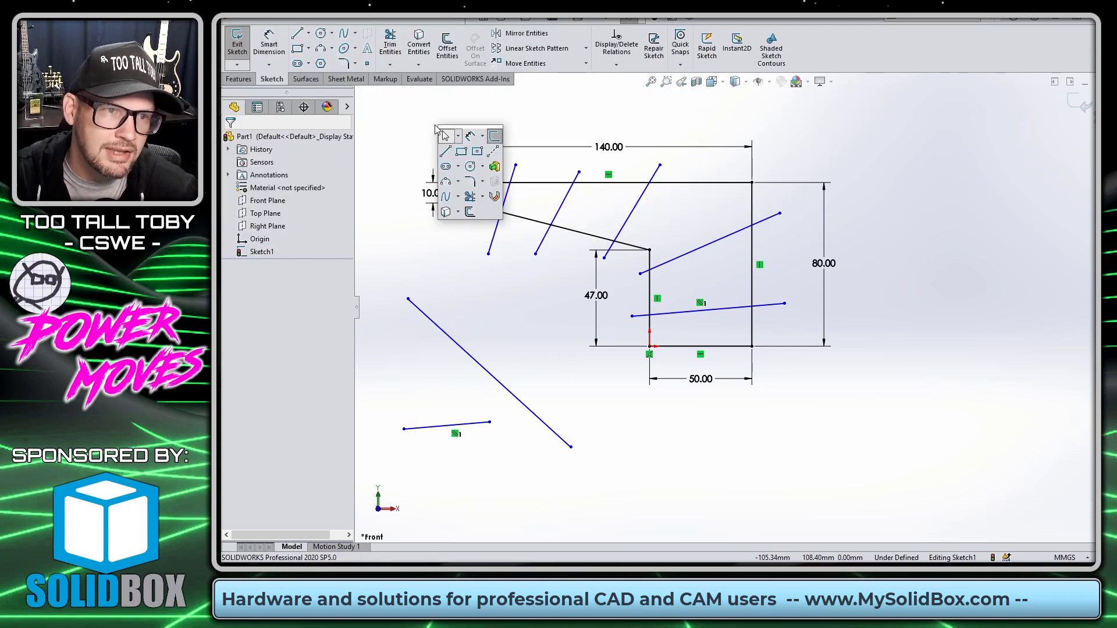
click(471, 198)
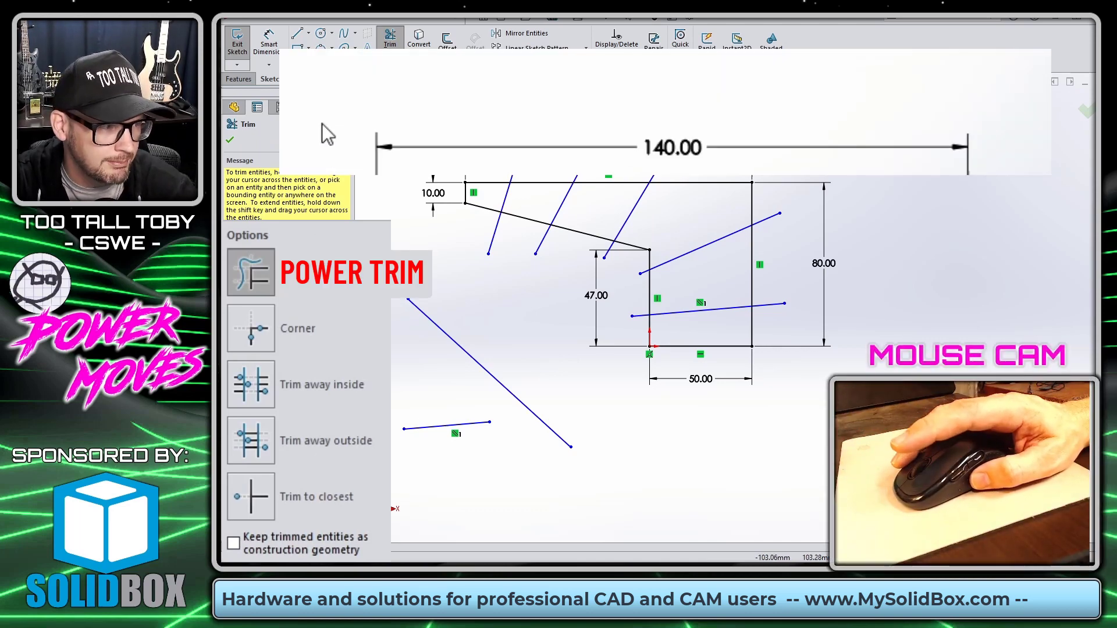
mouse_move(327, 121)
mouse_down()
mouse_move(404, 98)
mouse_move(510, 104)
mouse_up()
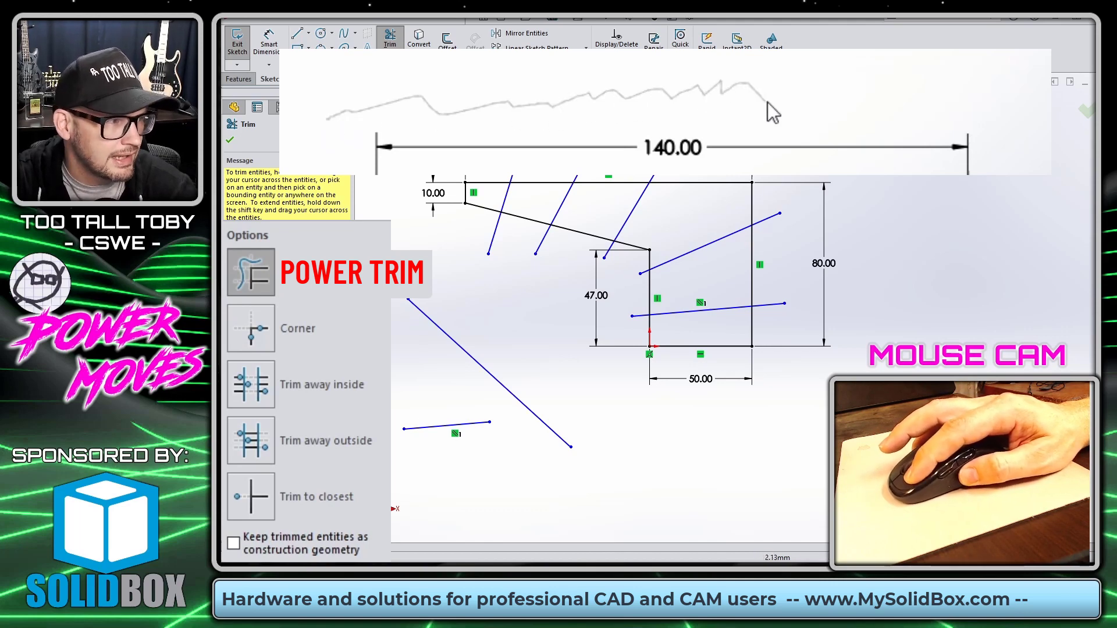
mouse_move(655, 125)
mouse_down()
mouse_move(724, 123)
mouse_move(771, 139)
mouse_up()
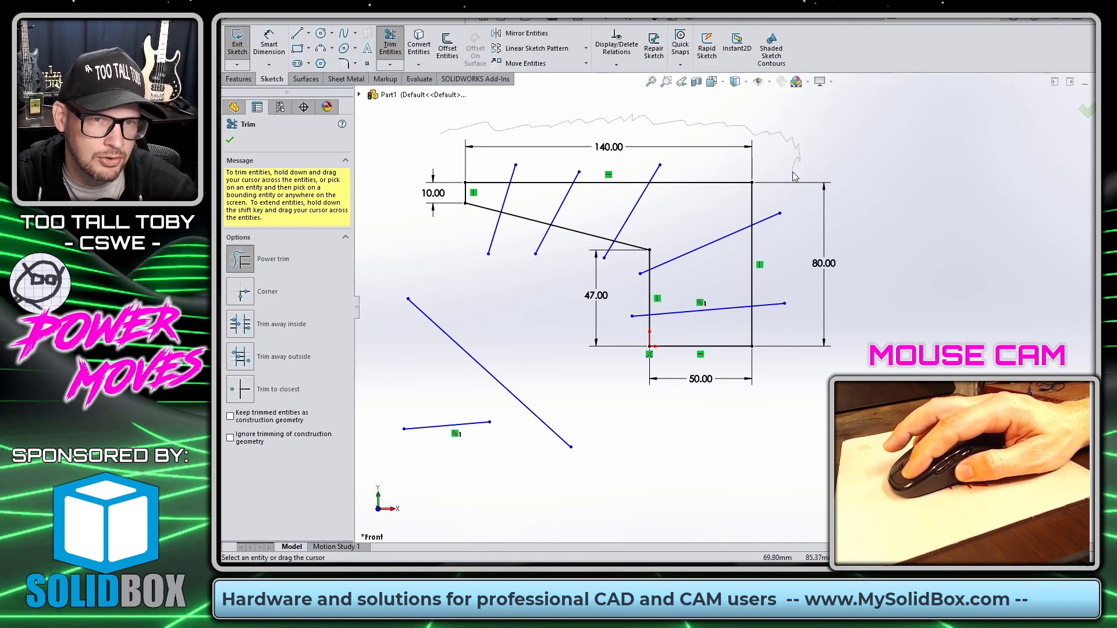
mouse_move(797, 328)
mouse_down()
mouse_move(781, 314)
mouse_move(772, 265)
mouse_up()
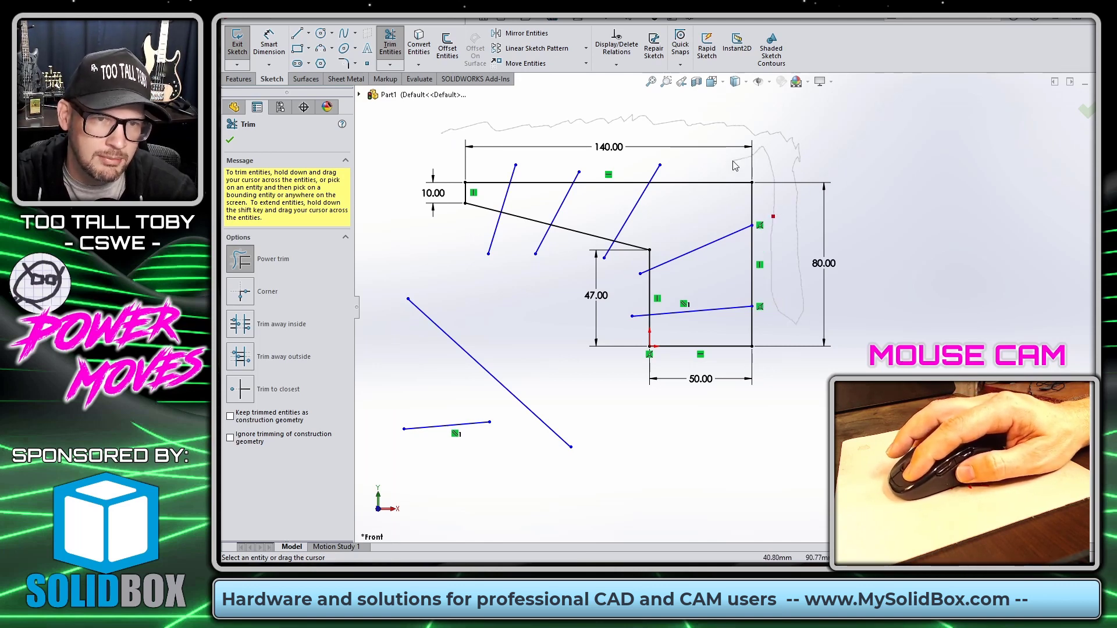
Step: Power-trim the remaining line overhangs above the top edge, below the sloped edge and beyond the inner vertical edge
mouse_move(660, 173)
mouse_down()
mouse_move(603, 199)
mouse_move(594, 219)
mouse_up()
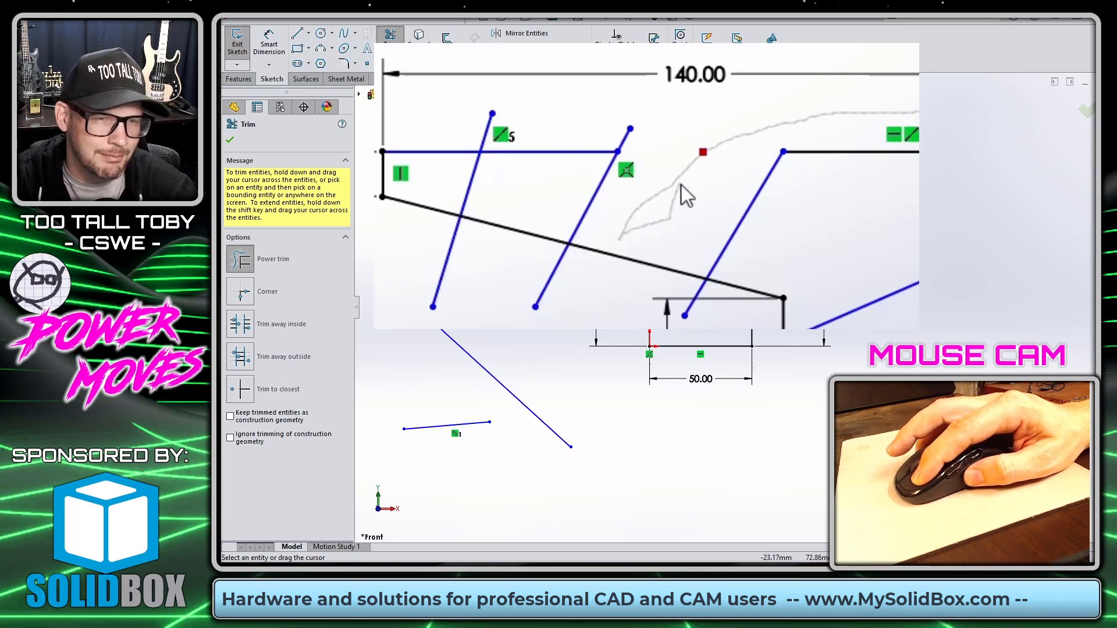
mouse_move(682, 185)
mouse_down()
mouse_move(702, 166)
mouse_move(706, 144)
mouse_move(692, 137)
mouse_move(481, 135)
mouse_move(487, 166)
mouse_up()
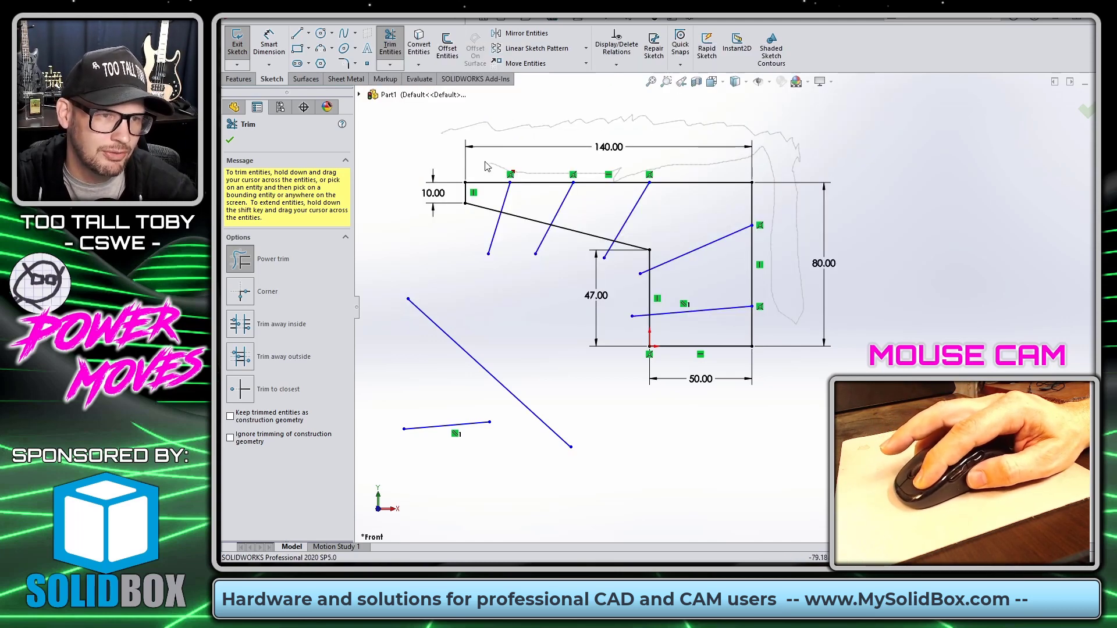
mouse_move(417, 204)
mouse_down()
mouse_move(635, 261)
mouse_move(646, 275)
mouse_move(640, 324)
mouse_up()
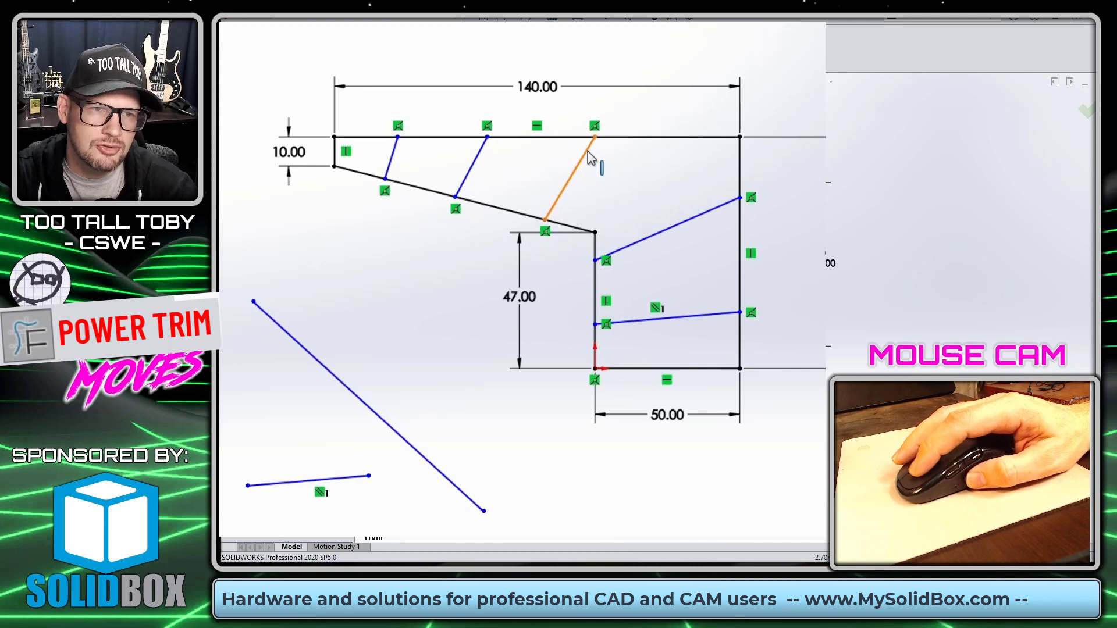
Step: Extend the third slanted line above the top edge and the upper leg line beyond the outer vertical edge using Power trim
drag(589, 158, 670, 49)
drag(722, 214, 798, 230)
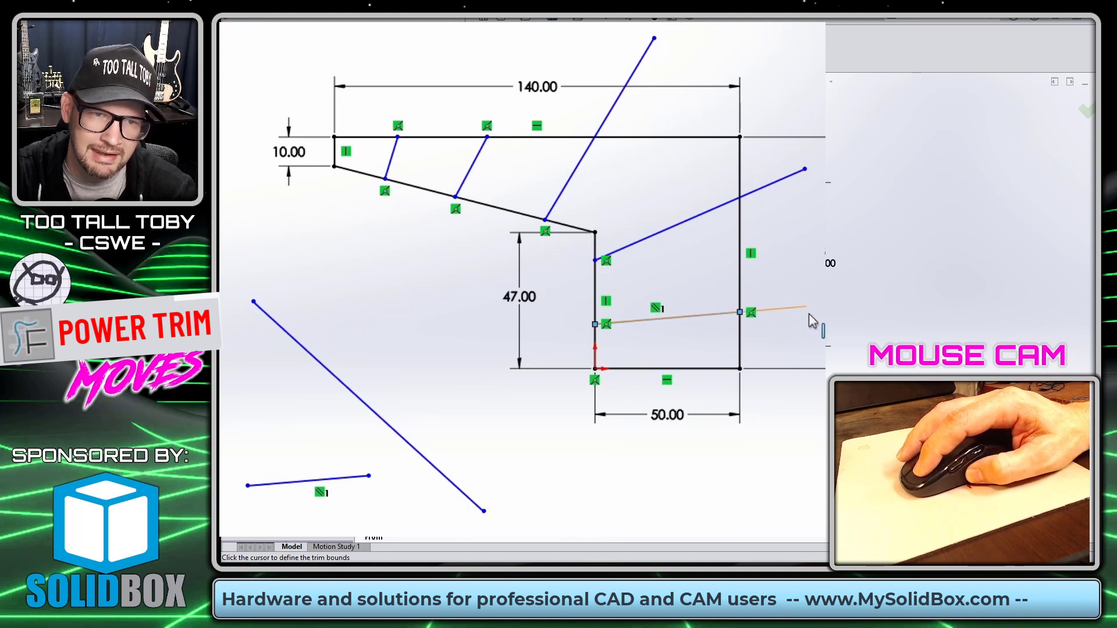
drag(799, 350, 770, 169)
mouse_move(807, 103)
mouse_down()
mouse_move(612, 90)
mouse_move(681, 141)
mouse_move(577, 165)
mouse_move(638, 69)
mouse_up()
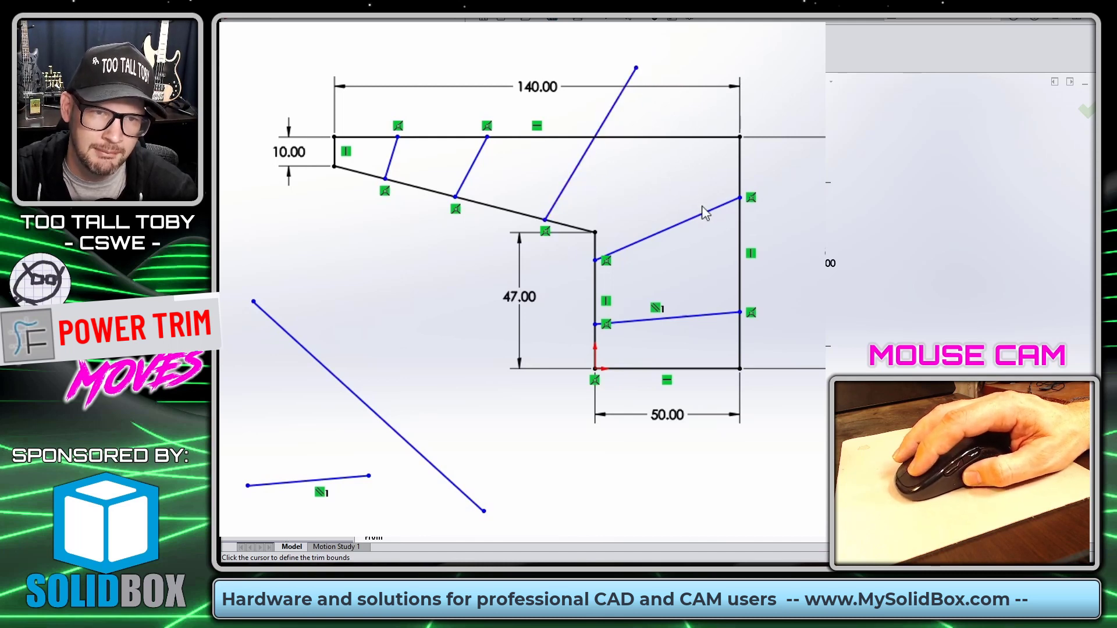
drag(706, 213, 864, 186)
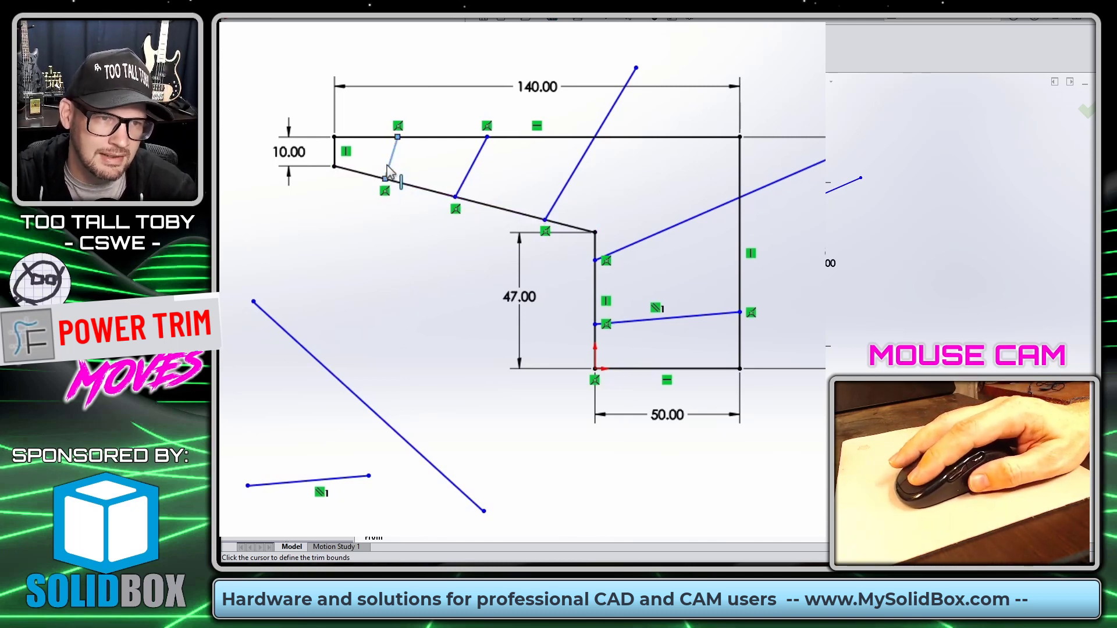
Step: Extend the three slanted arm lines onto the loose diagonal line with coincident ends, and move the diagonal closer to the profile
mouse_move(389, 170)
mouse_down()
mouse_move(364, 291)
mouse_move(326, 367)
mouse_up()
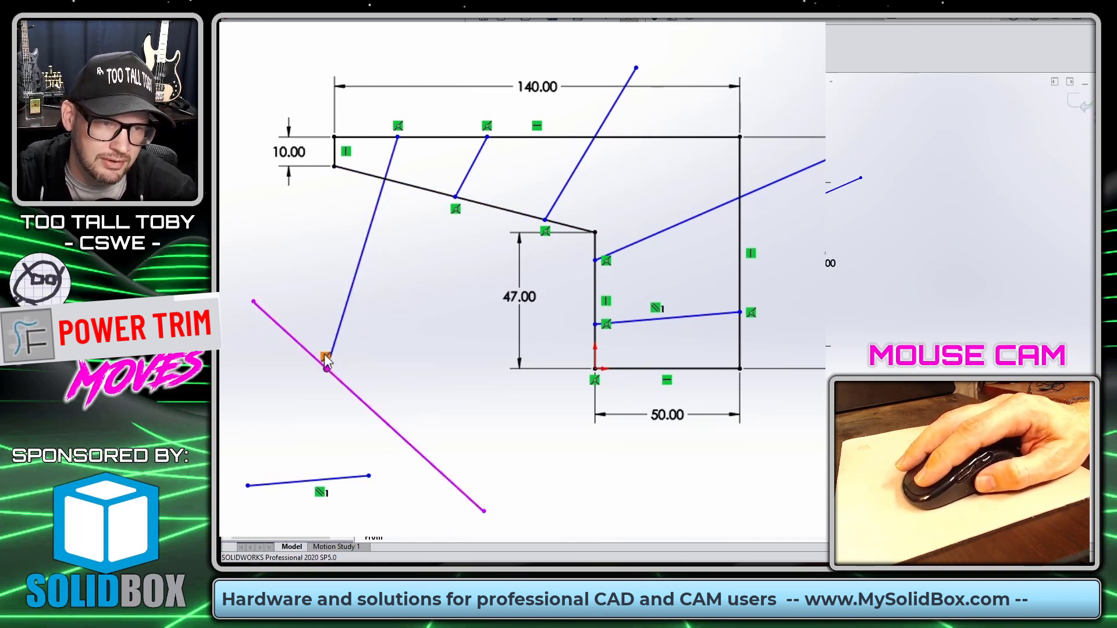
mouse_move(326, 361)
mouse_down()
mouse_move(374, 419)
mouse_move(413, 379)
mouse_move(369, 444)
mouse_move(431, 381)
mouse_move(432, 395)
mouse_up()
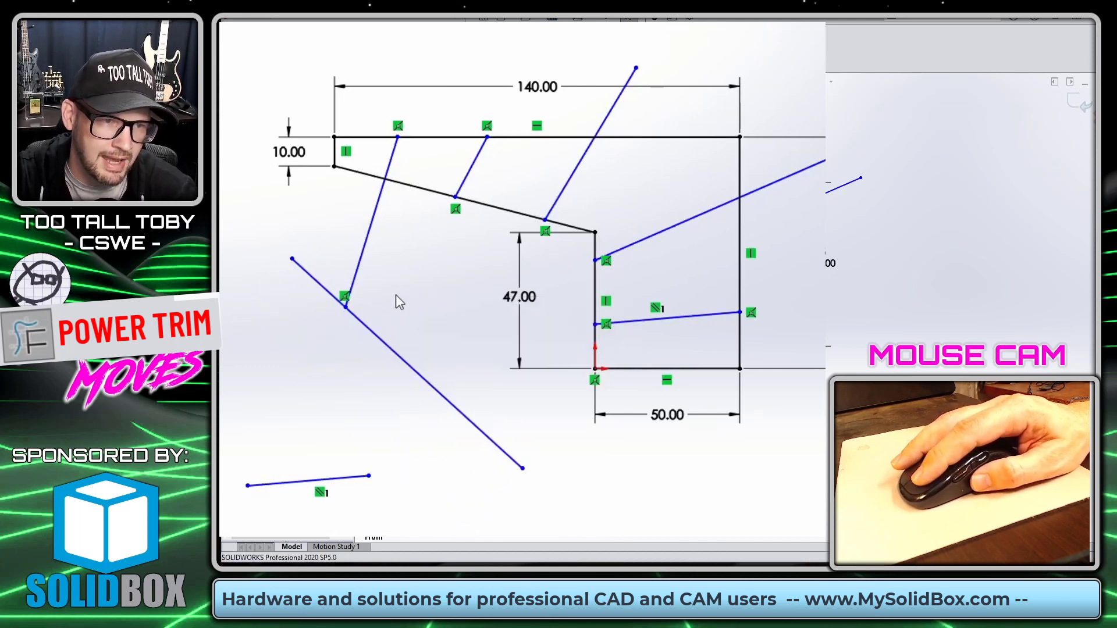
key(s)
click(466, 369)
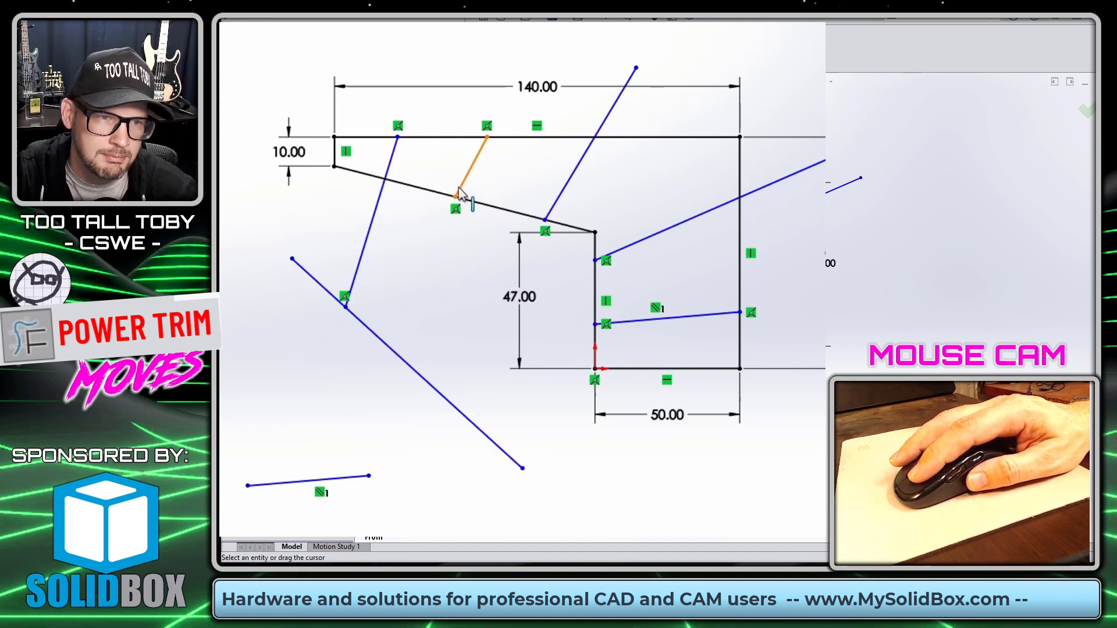
mouse_move(459, 192)
mouse_down()
mouse_move(390, 360)
mouse_move(381, 342)
mouse_up()
drag(567, 210, 444, 428)
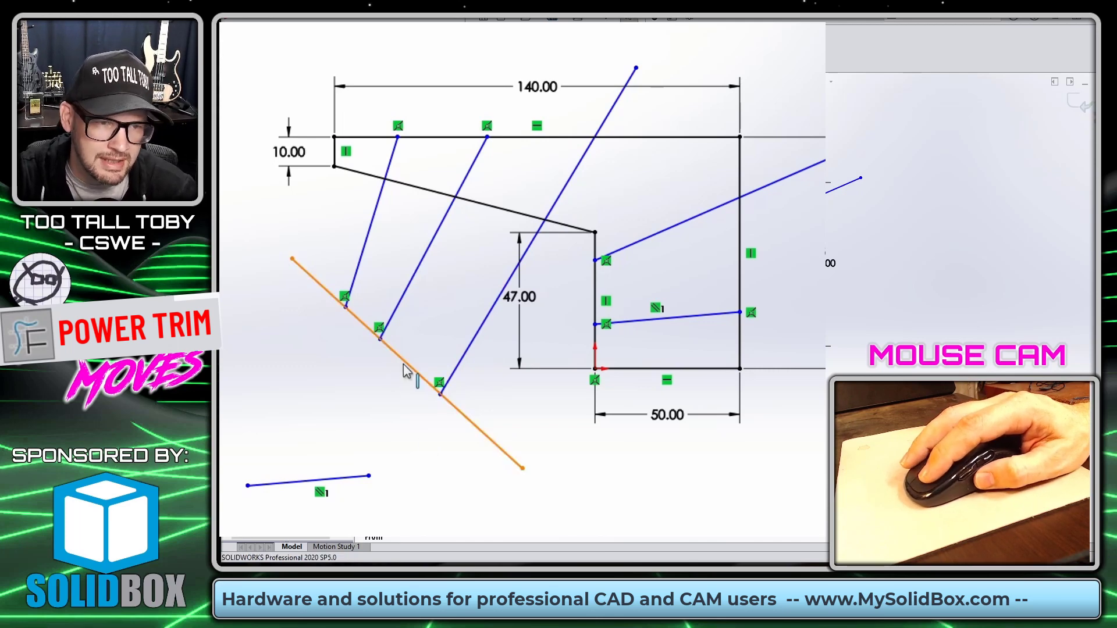
drag(407, 369, 441, 317)
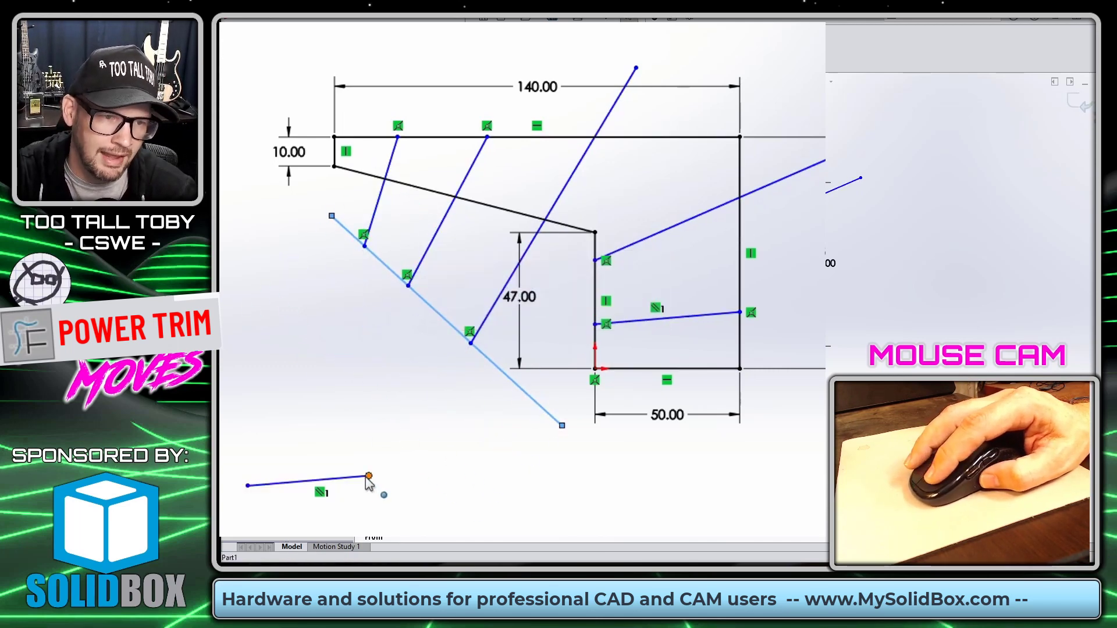
Step: Stretch the short loose line by its endpoint, and adjust its length along its own direction with Power trim
drag(369, 476, 401, 490)
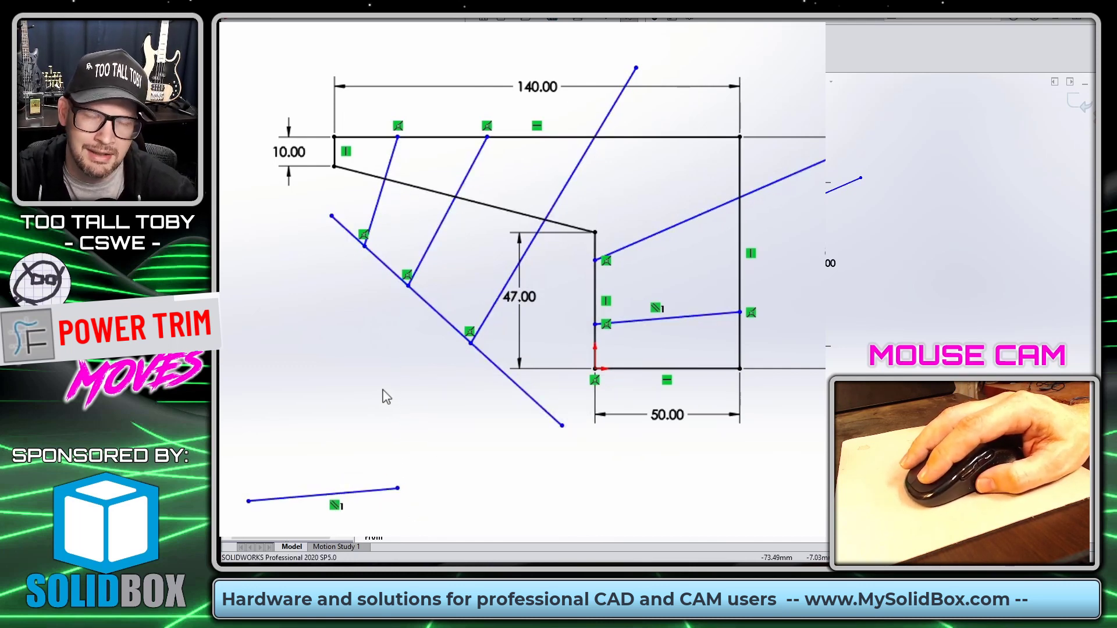
key(s)
click(433, 491)
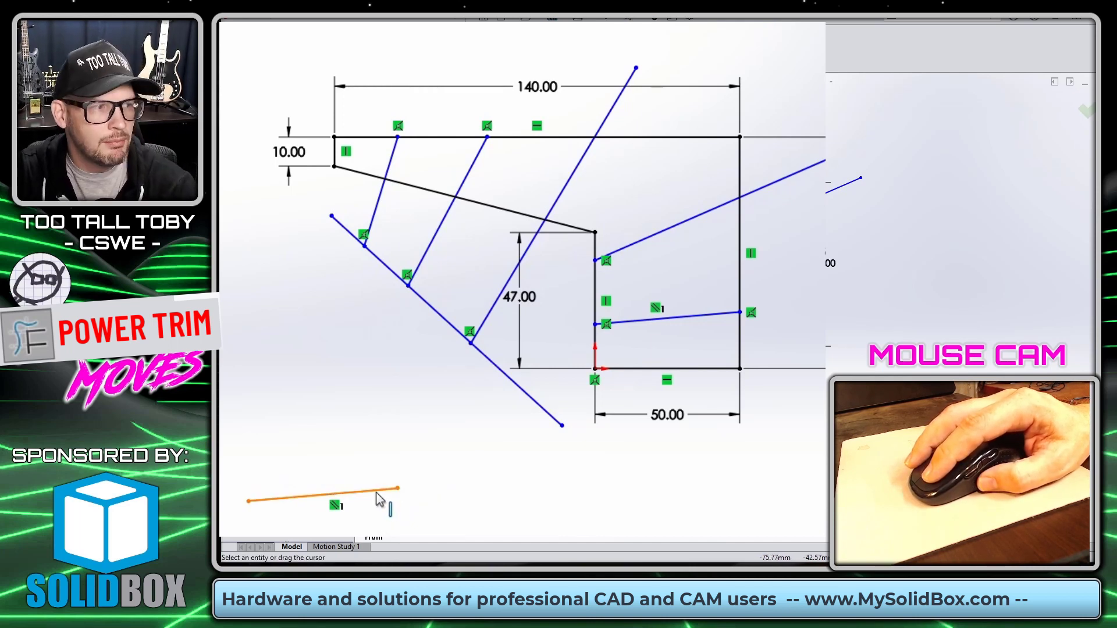
click(385, 492)
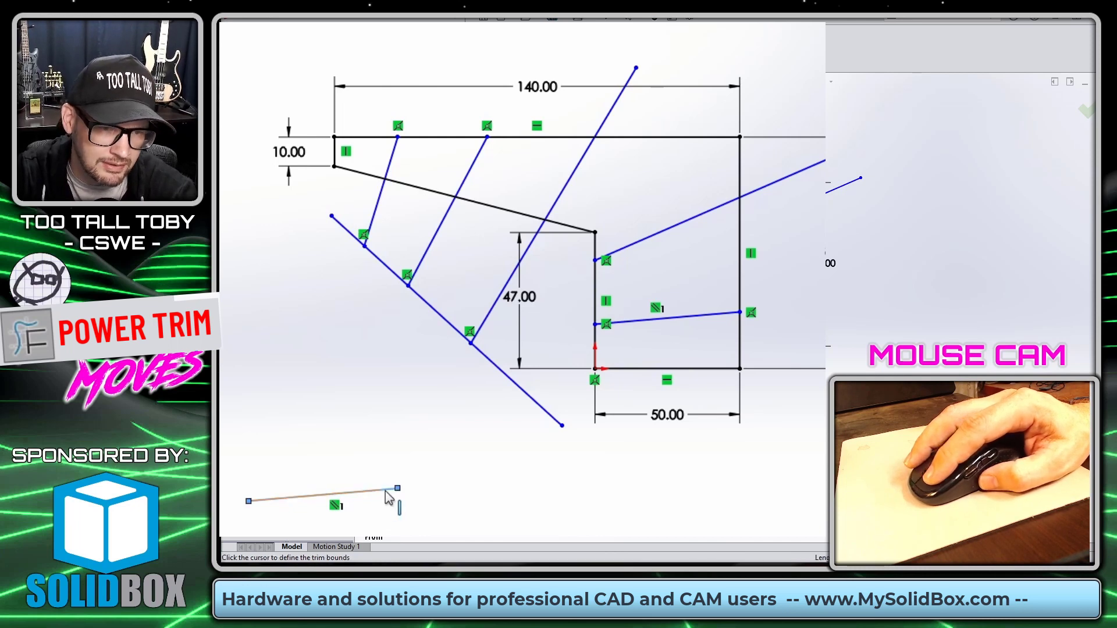
click(484, 486)
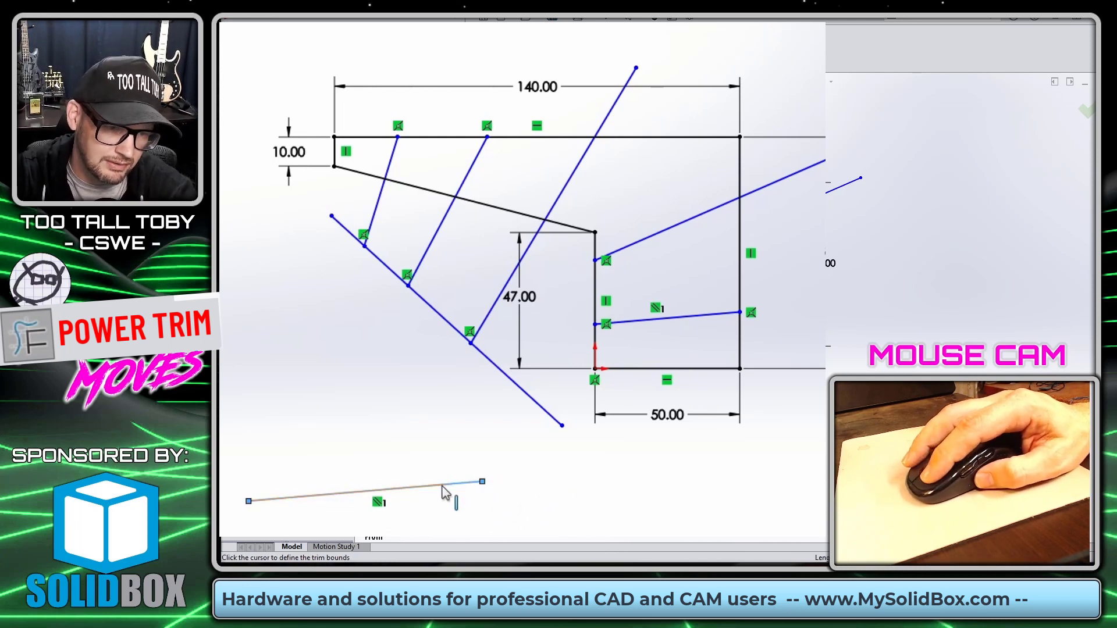
click(394, 489)
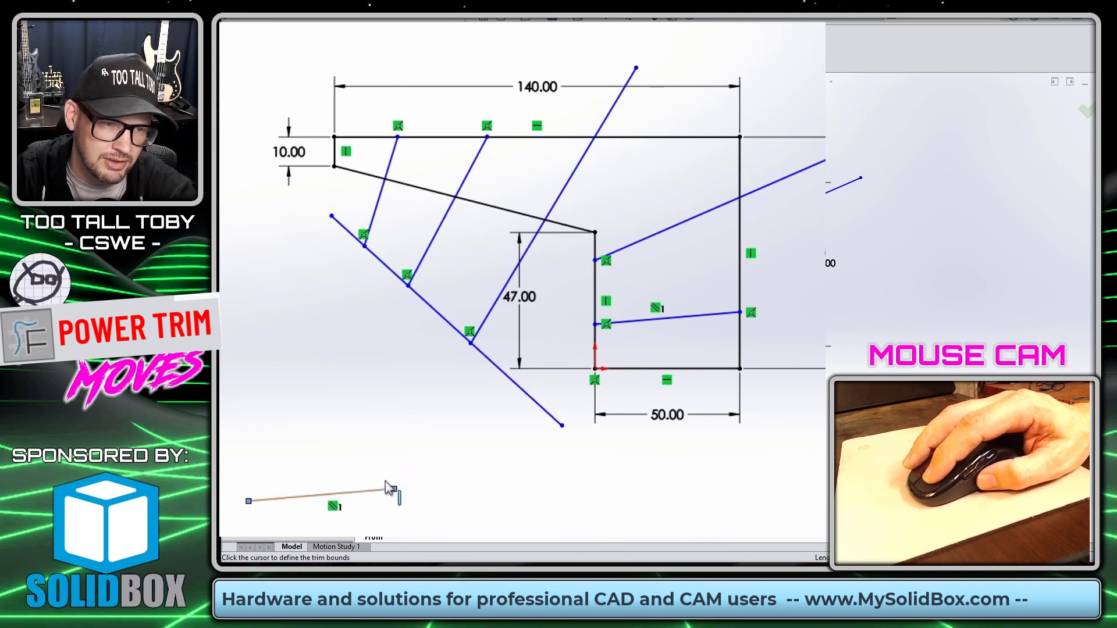
click(434, 485)
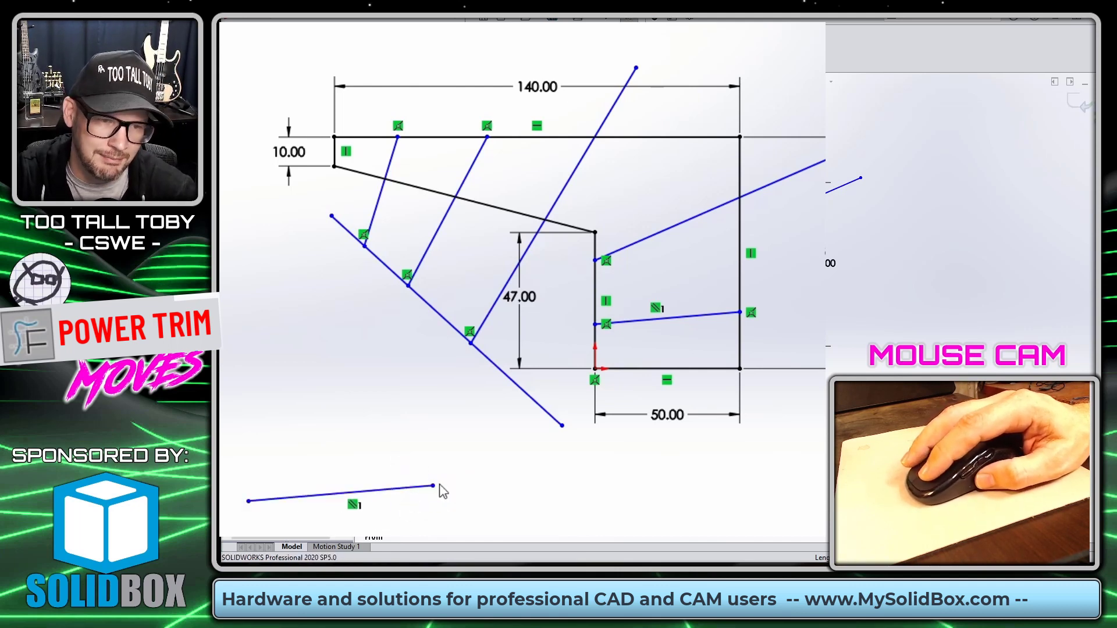
Step: Reposition the short loose line's endpoint and delete the line's parallel relation
mouse_move(433, 486)
mouse_down()
mouse_move(494, 474)
mouse_move(399, 490)
mouse_move(429, 488)
mouse_move(416, 487)
mouse_up()
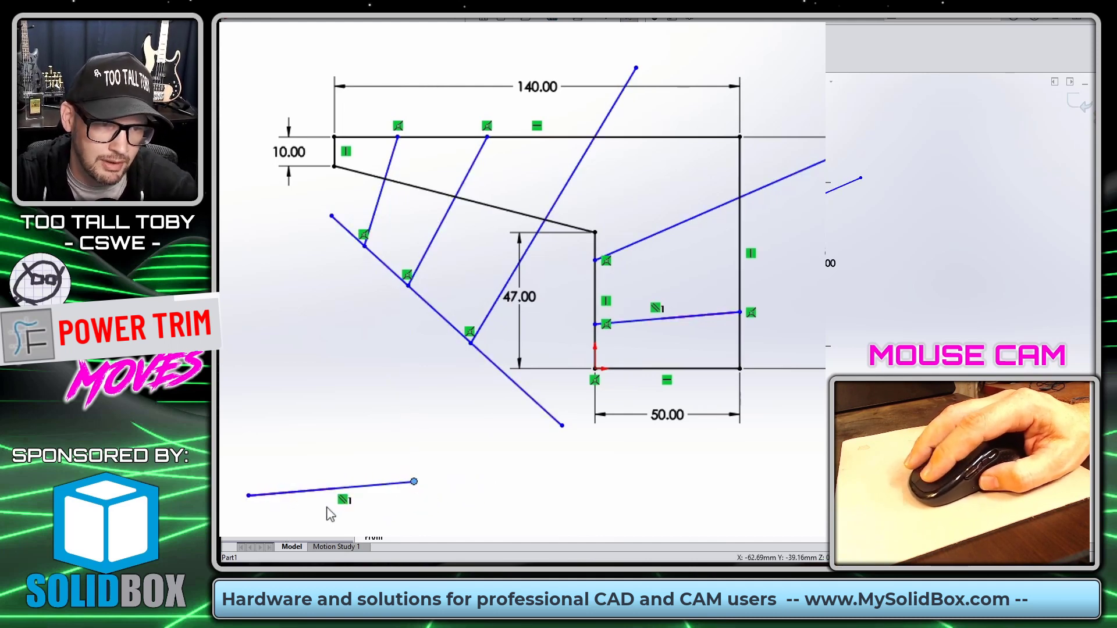
click(343, 502)
key(Delete)
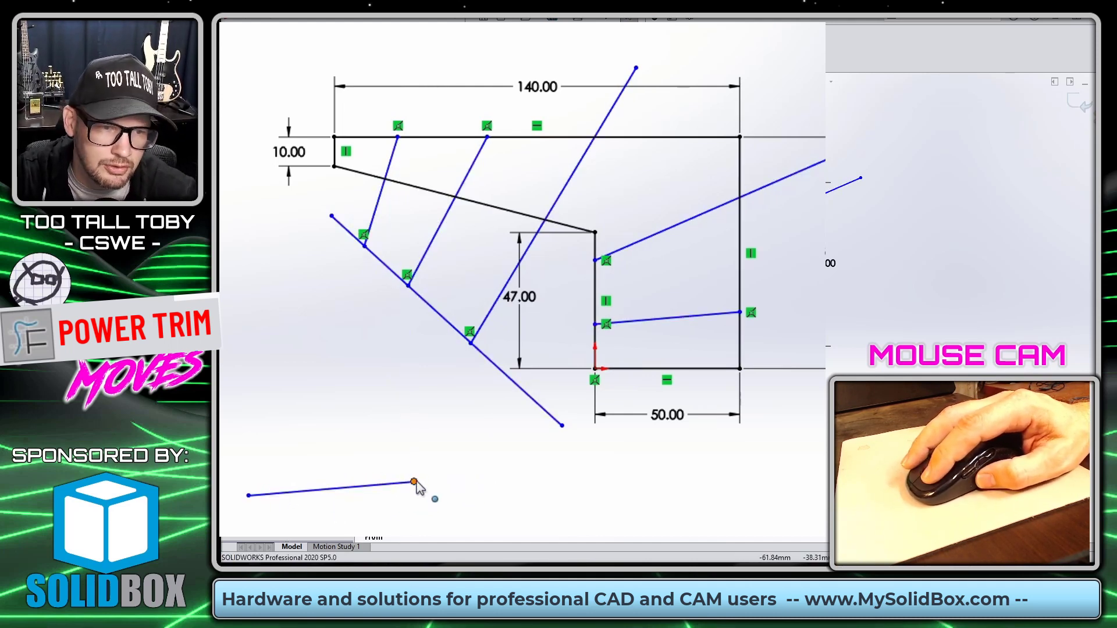
Step: Level the short loose line horizontally and lengthen it with Power trim until its end is coincident with the diagonal line's extension
mouse_move(414, 482)
mouse_down()
mouse_move(424, 535)
mouse_move(399, 494)
mouse_up()
key(s)
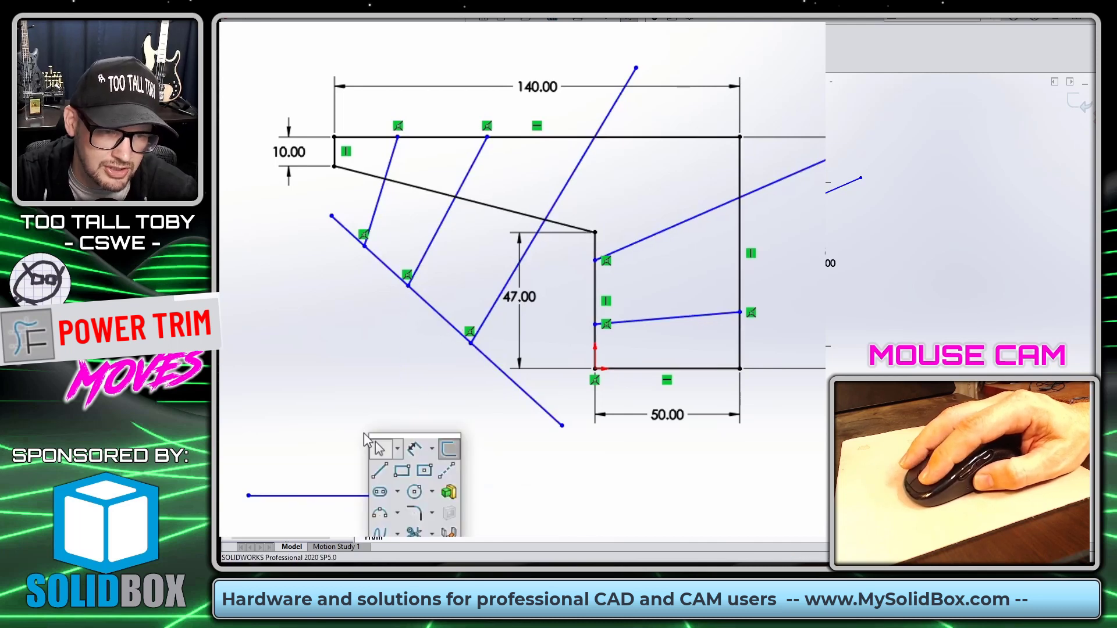
click(414, 531)
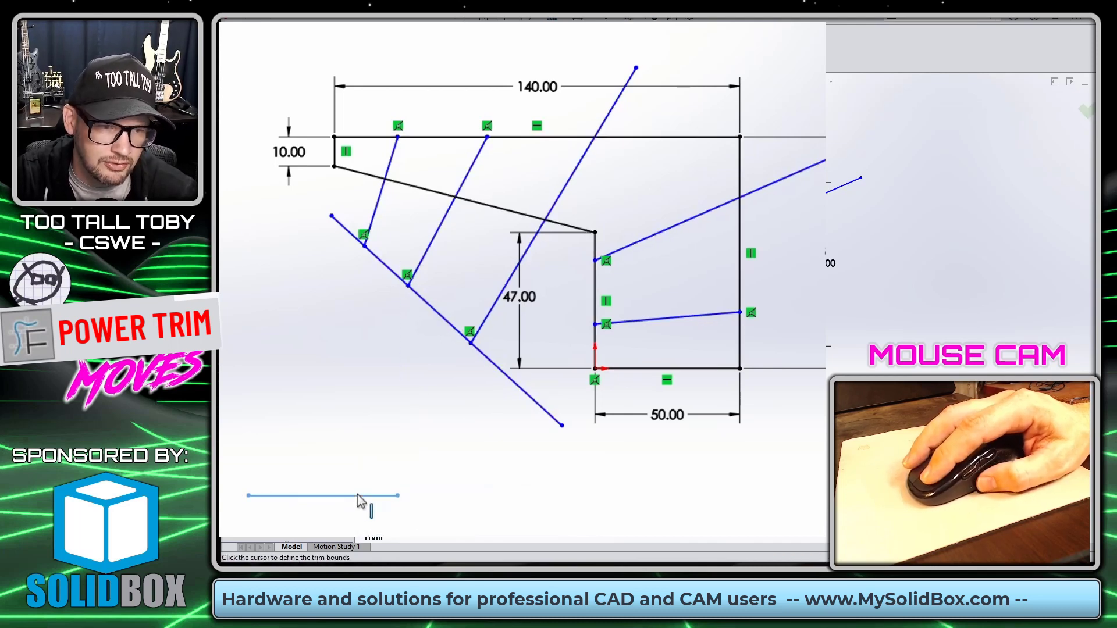
drag(397, 496, 499, 433)
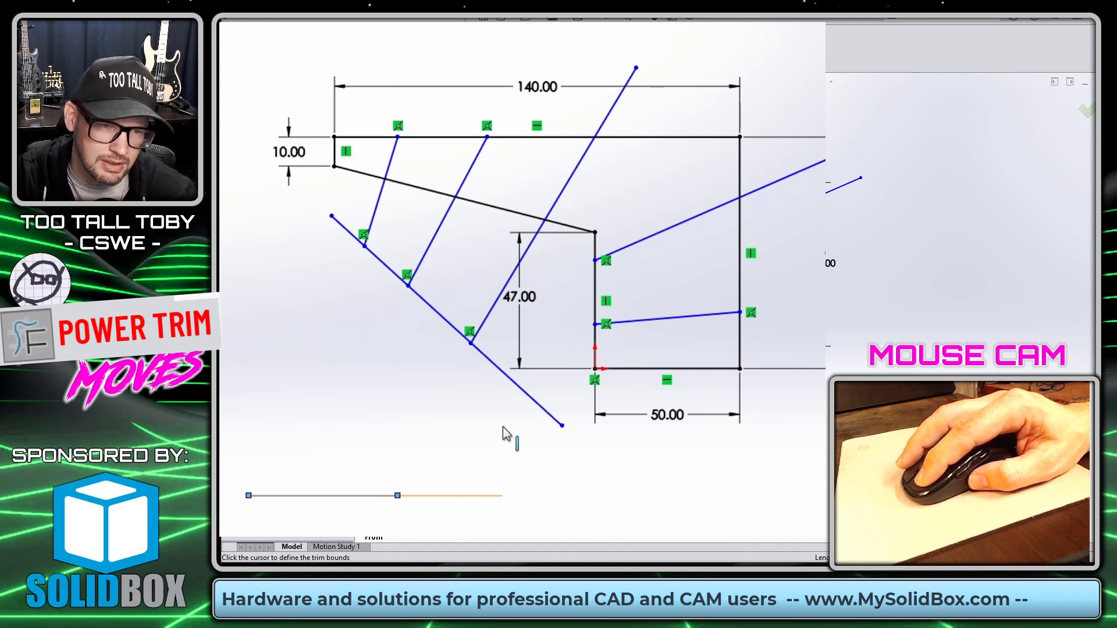
mouse_move(511, 431)
mouse_down()
mouse_move(524, 431)
mouse_move(484, 459)
mouse_move(519, 455)
mouse_move(535, 432)
mouse_move(531, 399)
mouse_move(553, 399)
mouse_move(501, 399)
mouse_move(546, 386)
mouse_move(523, 402)
mouse_up()
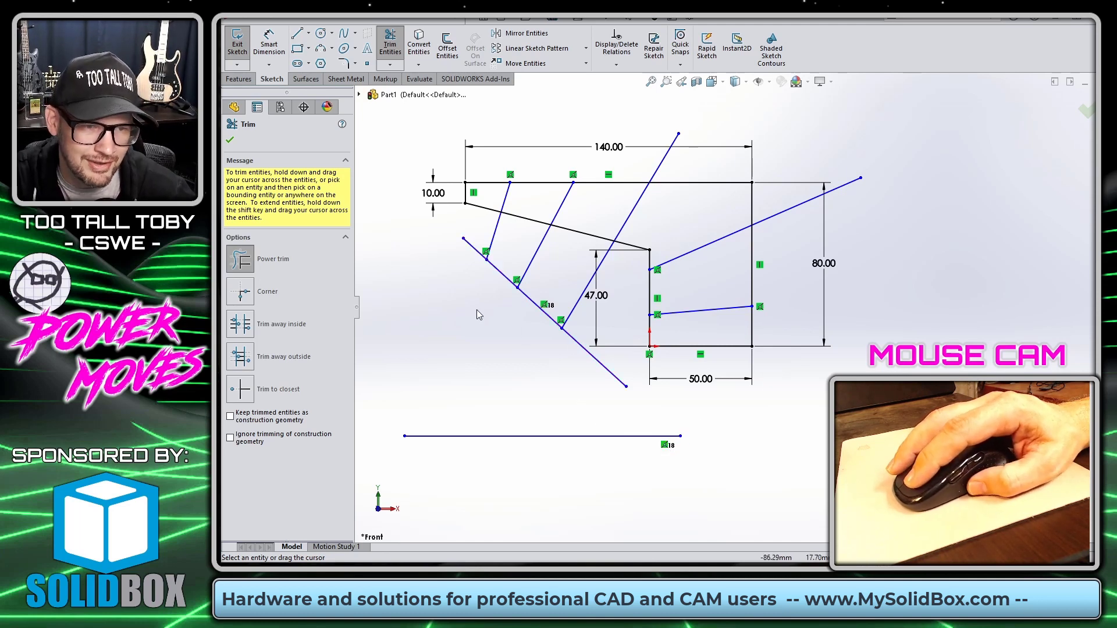
Step: Extend the second slanted arm line and the upper leg line onto the loose horizontal line with Power trim, and move the linked loose lines
mouse_move(519, 284)
shift+mouse_down()
mouse_move(482, 419)
mouse_move(447, 440)
shift+mouse_up()
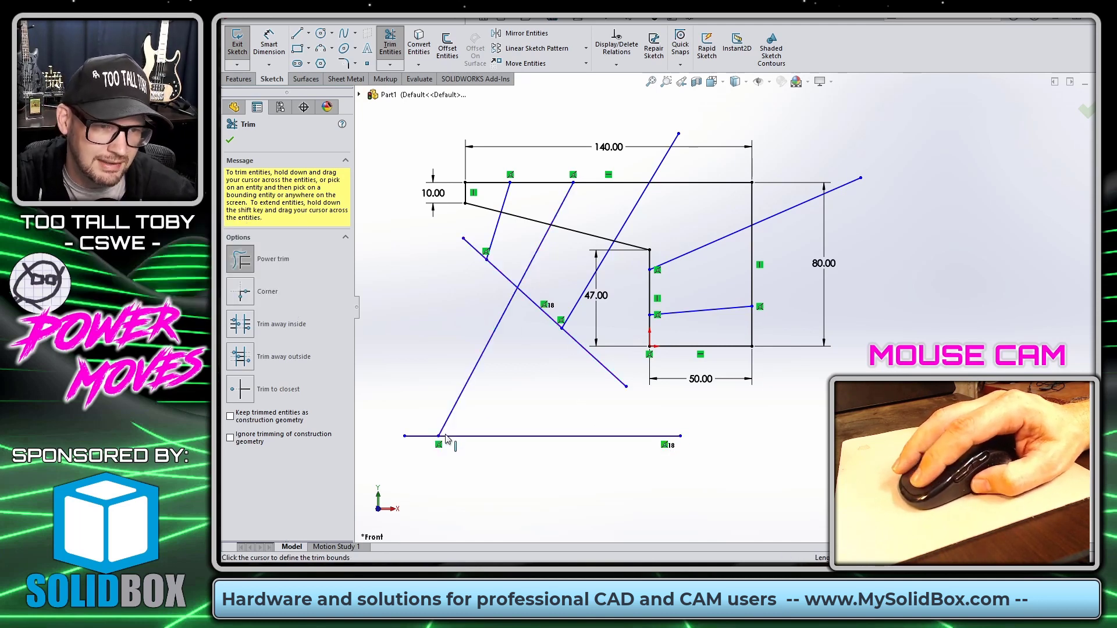
shift+drag(669, 268, 481, 443)
key(z)
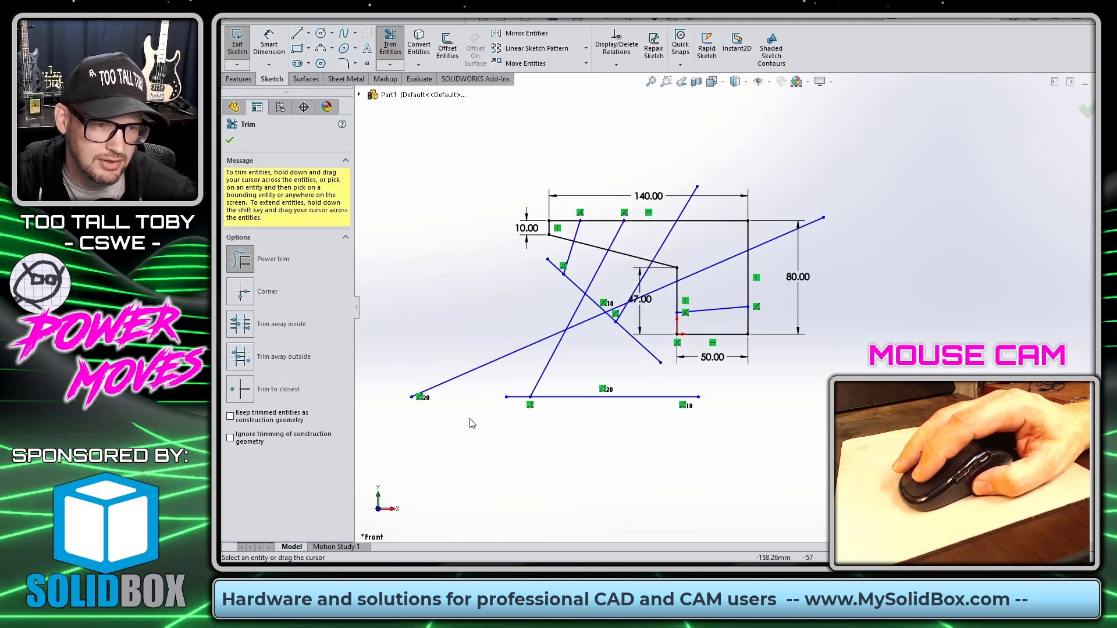
key(Escape)
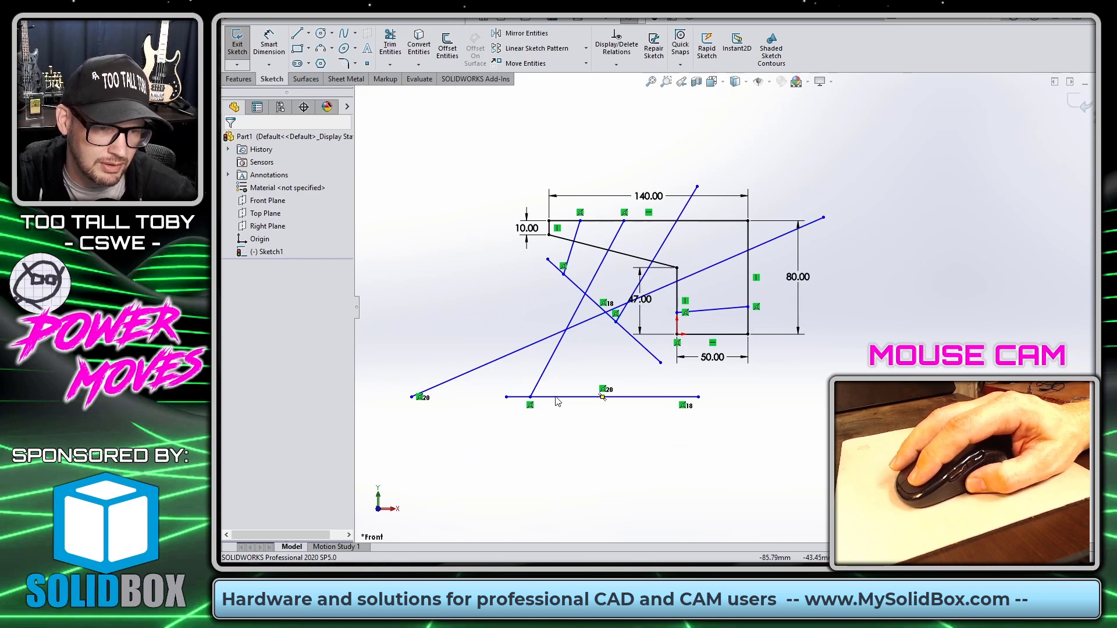
drag(558, 397, 588, 396)
drag(615, 312, 643, 365)
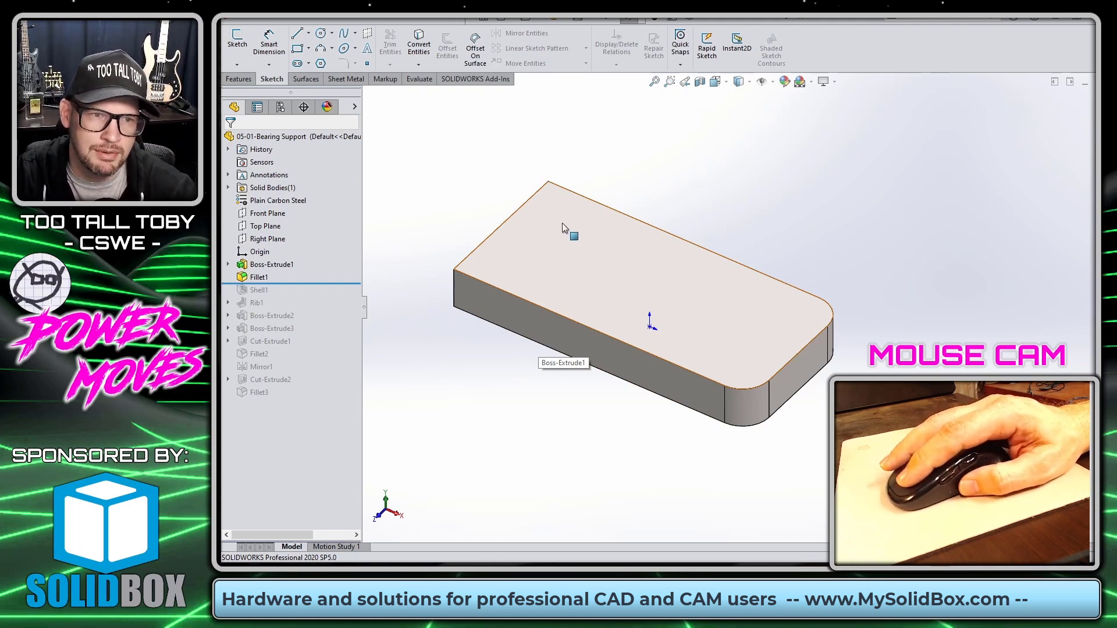
Step: Start a sketch on the plate's top face in the 05-01-Bearing Support part and convert the face's outline into sketch entities
click(538, 240)
click(594, 209)
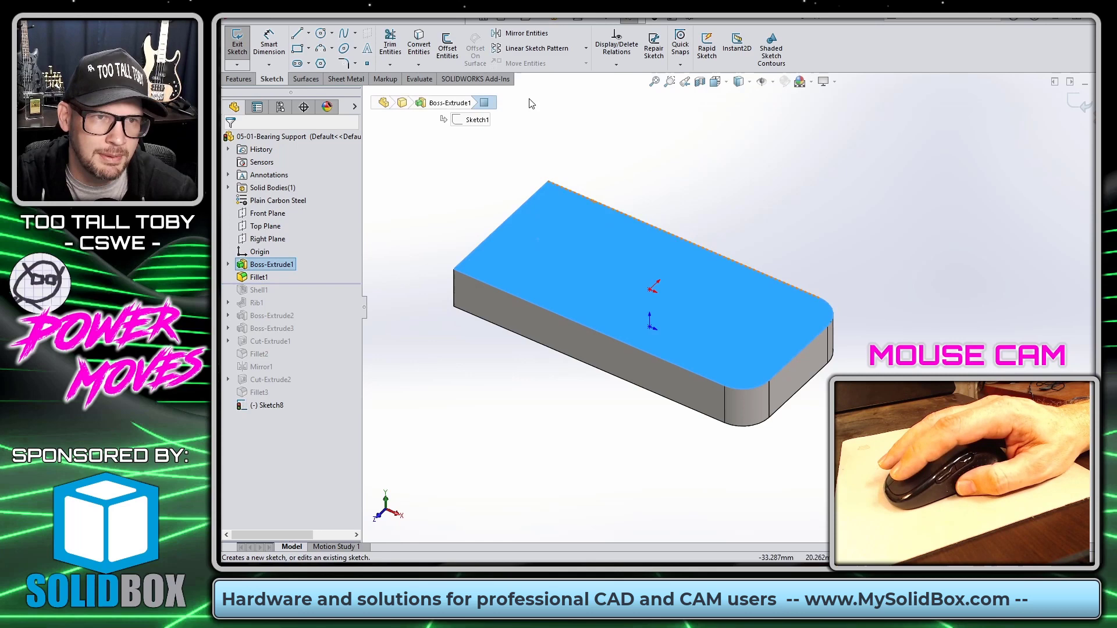
click(419, 44)
Step: Sketch a line about 63 mm long beyond the plate's square end, parallel to its short edge
key(s)
click(472, 193)
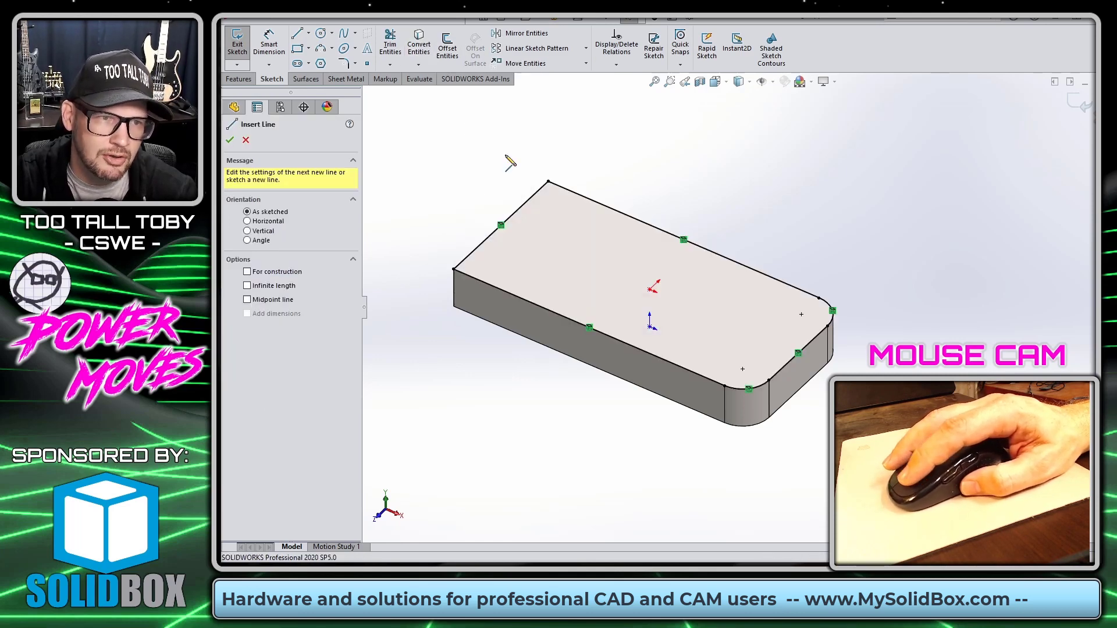
click(378, 267)
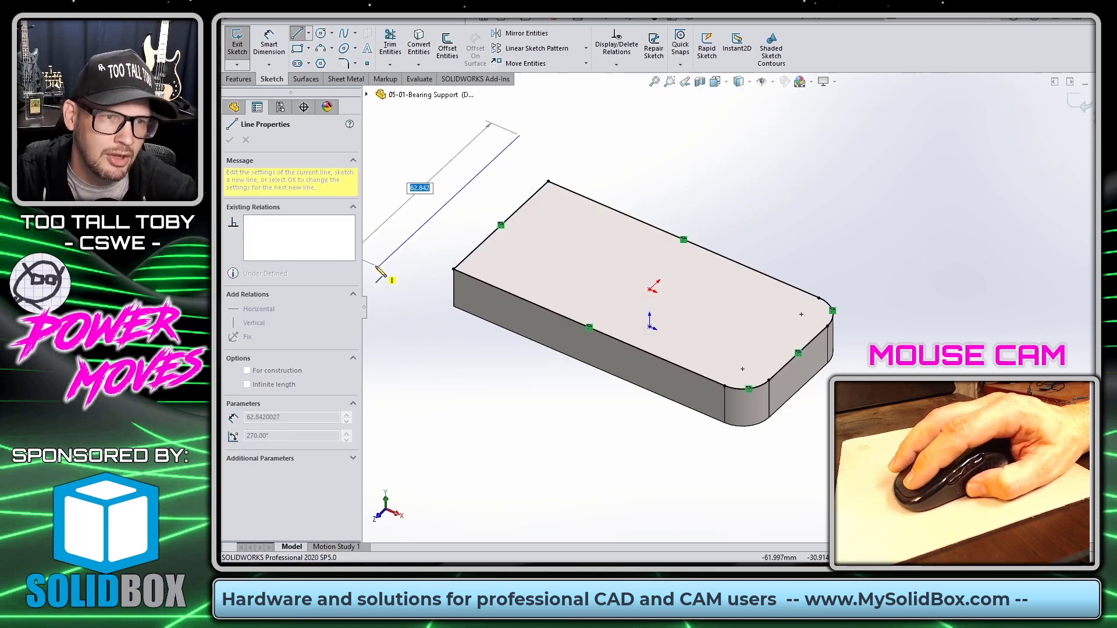
click(520, 136)
key(Escape)
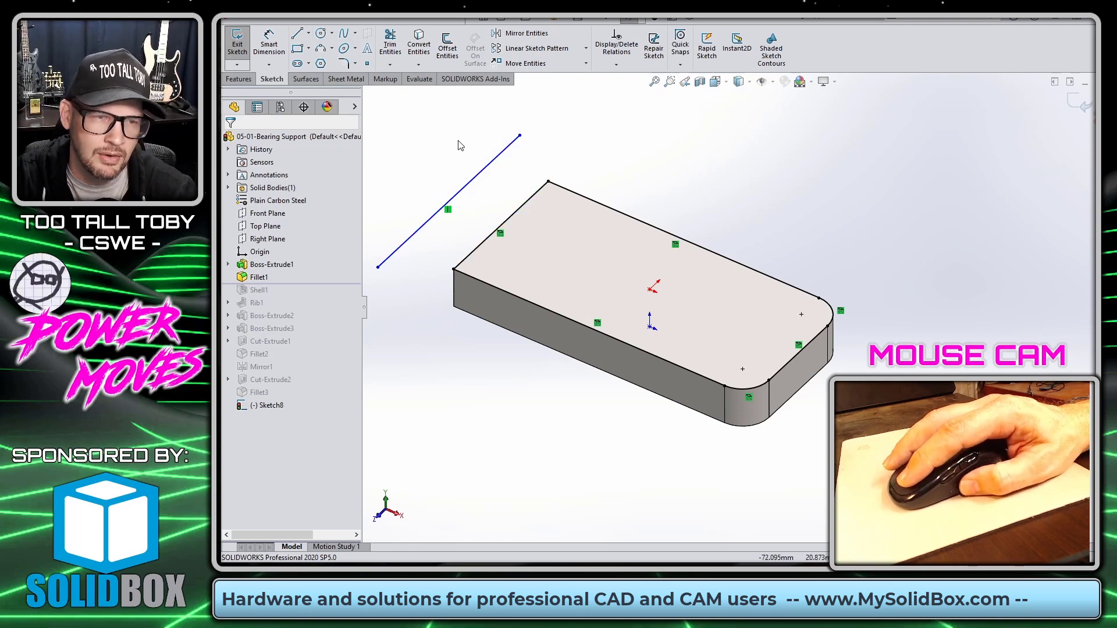
Step: Use Power trim to extend both long edges to the new line, and trim its overhanging ends and the original short edge
key(s)
click(617, 209)
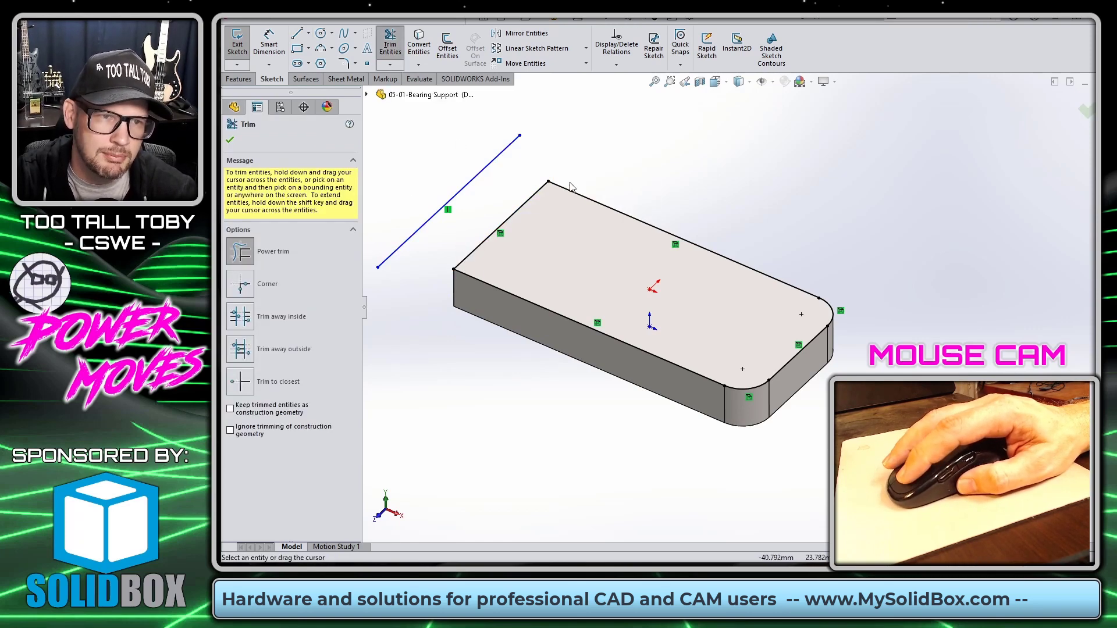
drag(548, 183, 495, 158)
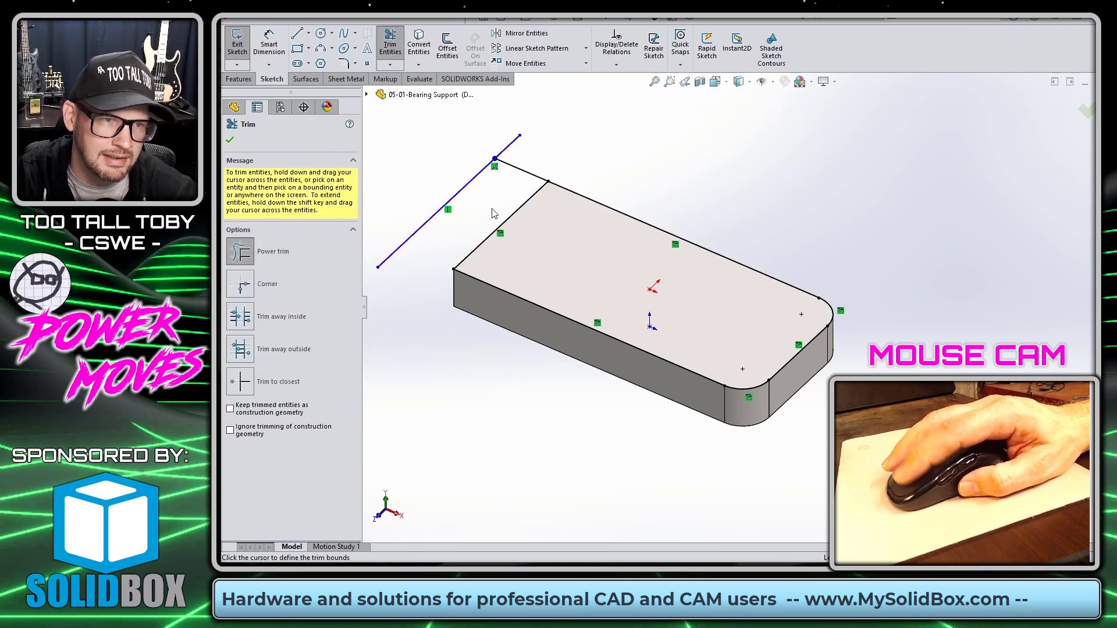
mouse_move(483, 280)
shift+mouse_down()
mouse_move(408, 255)
mouse_move(412, 274)
shift+mouse_up()
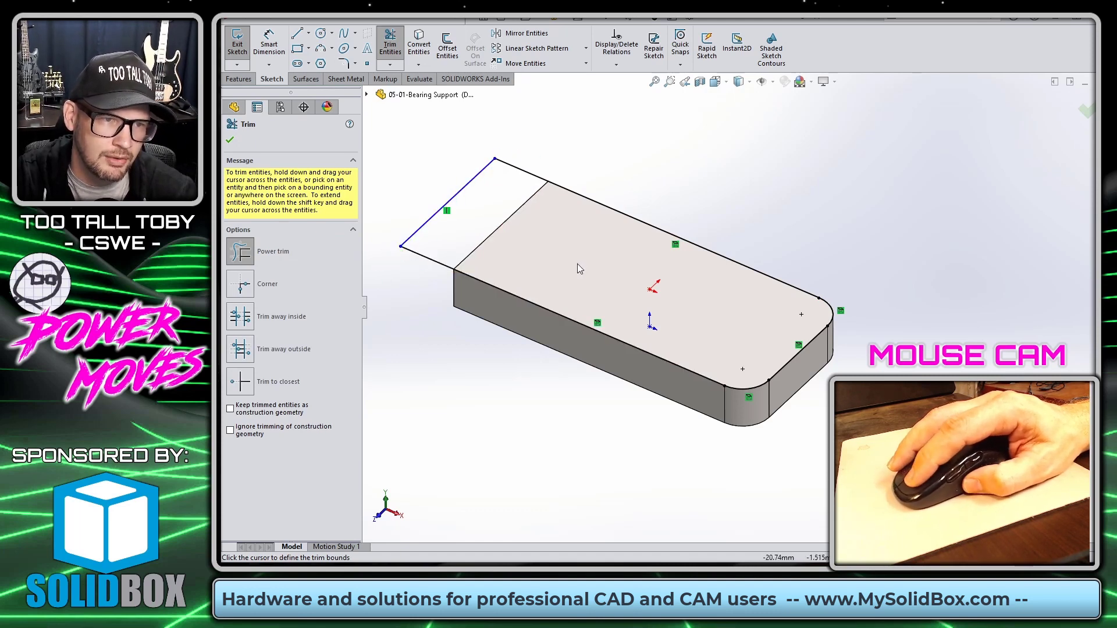
Step: Extrude the lengthened closed outline upward from the plate's top face as a boss
key(s)
click(637, 268)
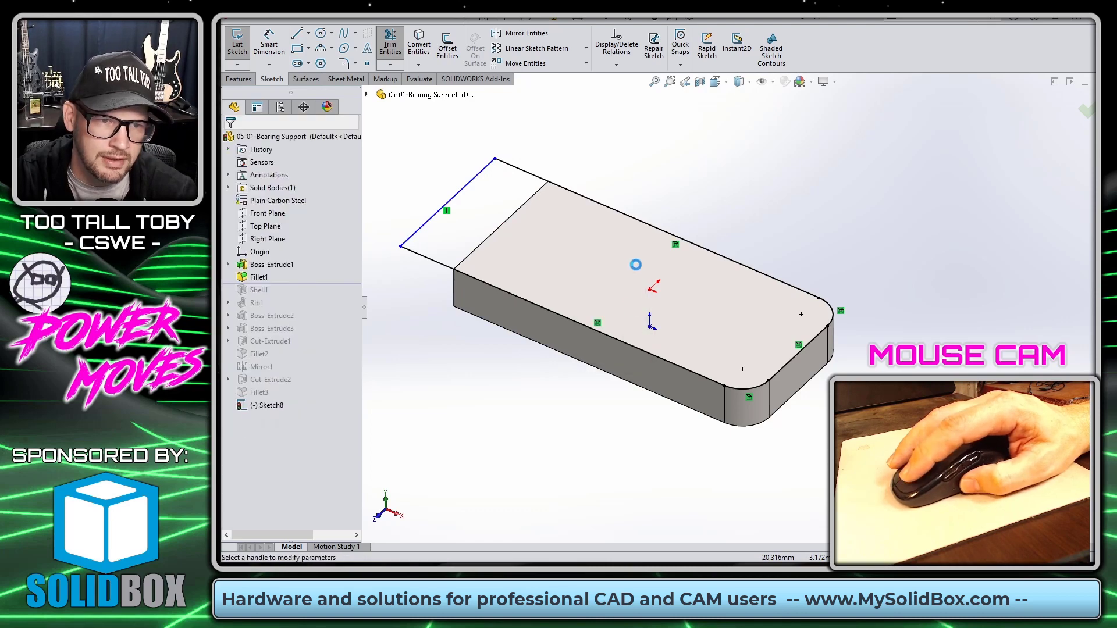
click(1074, 102)
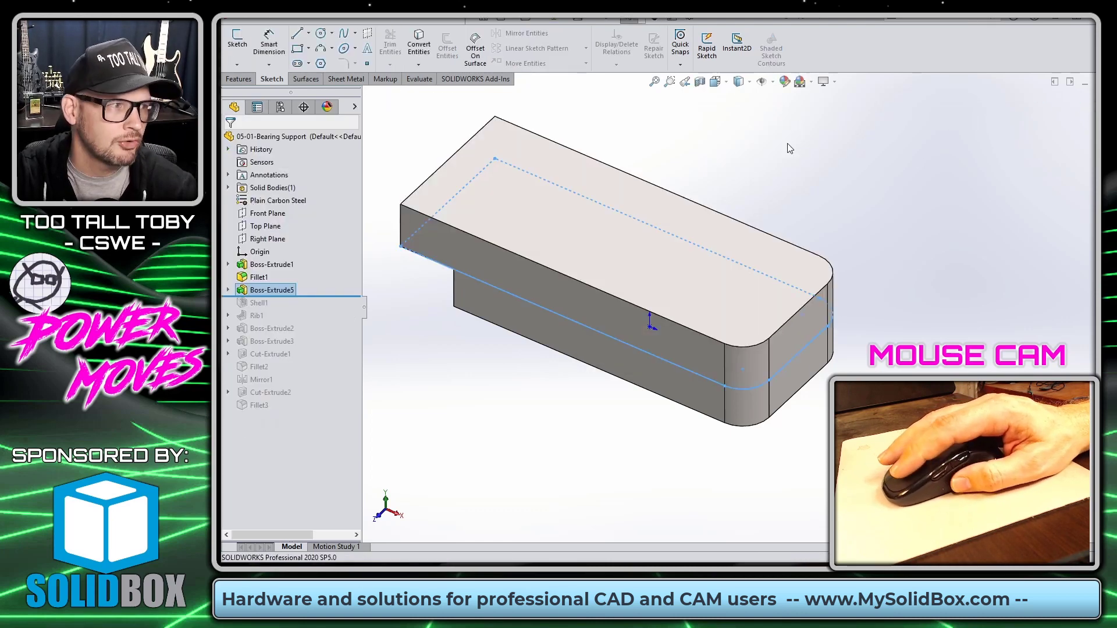